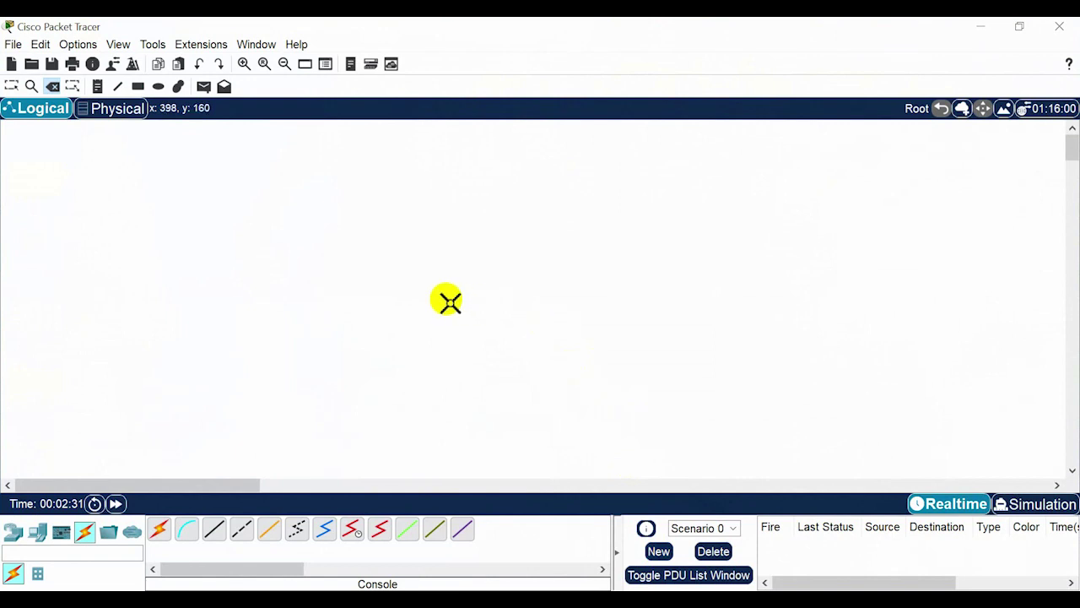
Place a 1941 router on the logical workspace.
{"action": "left_click", "coordinate": [14, 534]}
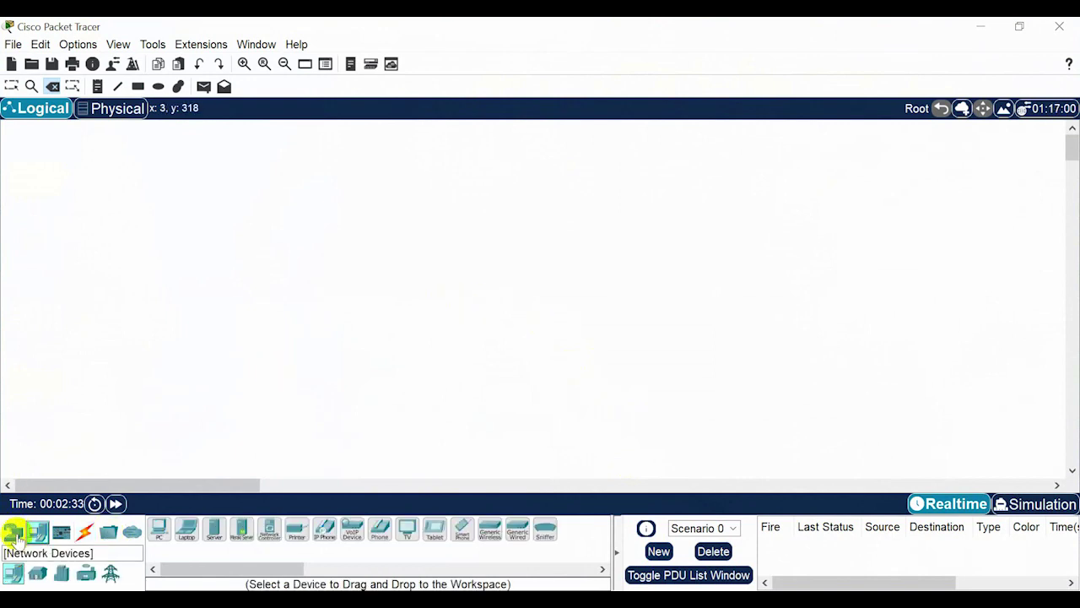
{"action": "left_click", "coordinate": [214, 529]}
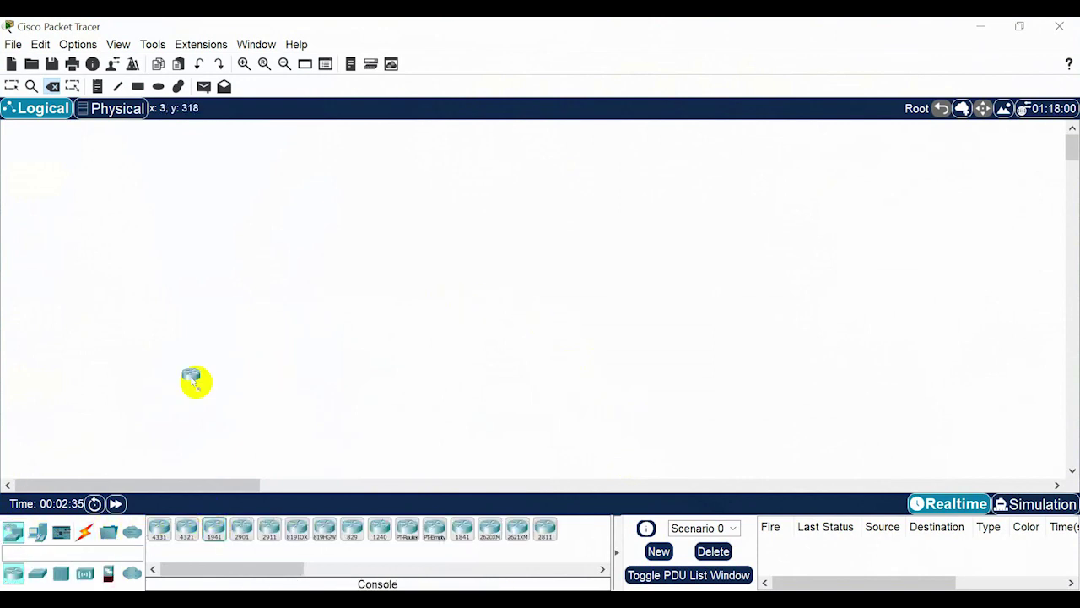
{"action": "left_click", "coordinate": [207, 211]}
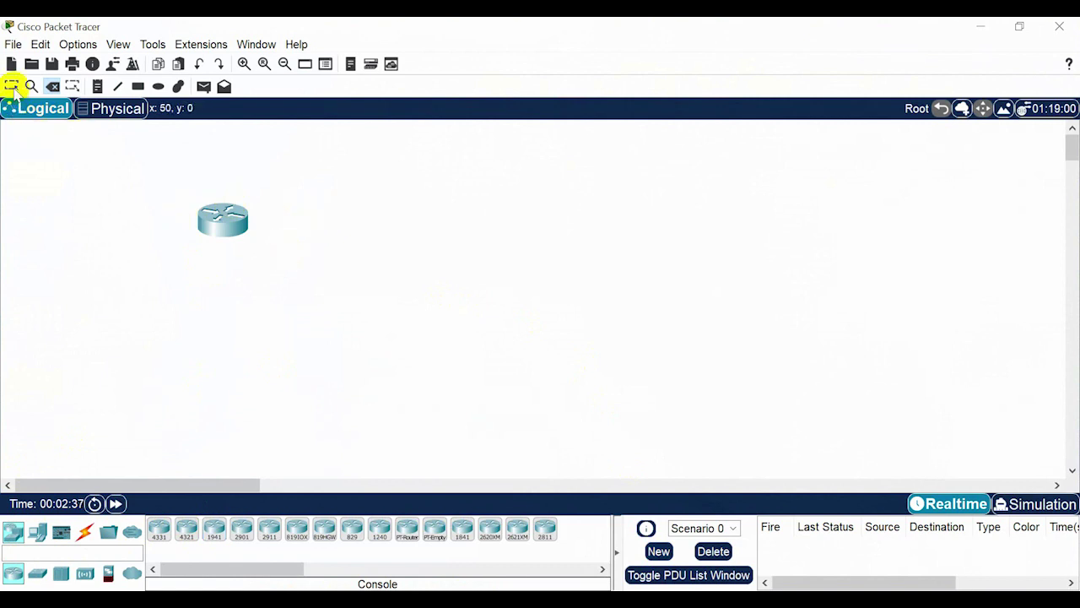
{"action": "left_click", "coordinate": [11, 85]}
Add a generic PC below the router and nudge the router slightly higher.
{"action": "left_click", "coordinate": [38, 530]}
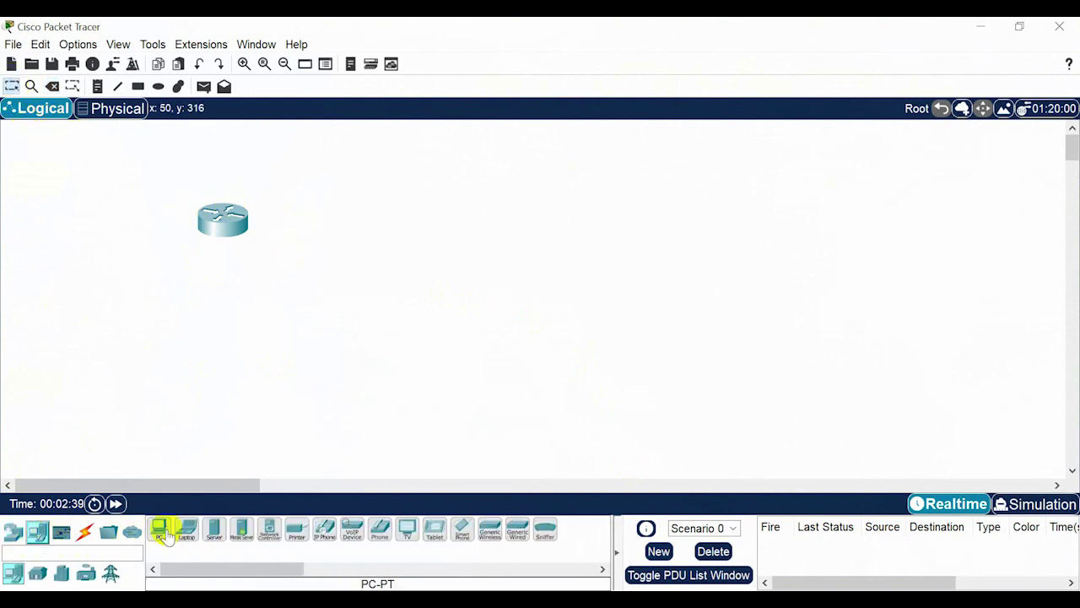
{"action": "left_click", "coordinate": [159, 530]}
{"action": "left_click", "coordinate": [221, 397]}
{"action": "left_click_drag", "start_coordinate": [210, 207], "coordinate": [214, 178]}
Connect the PC's RS 232 port to the router's Console port with a console cable.
{"action": "left_click", "coordinate": [84, 530]}
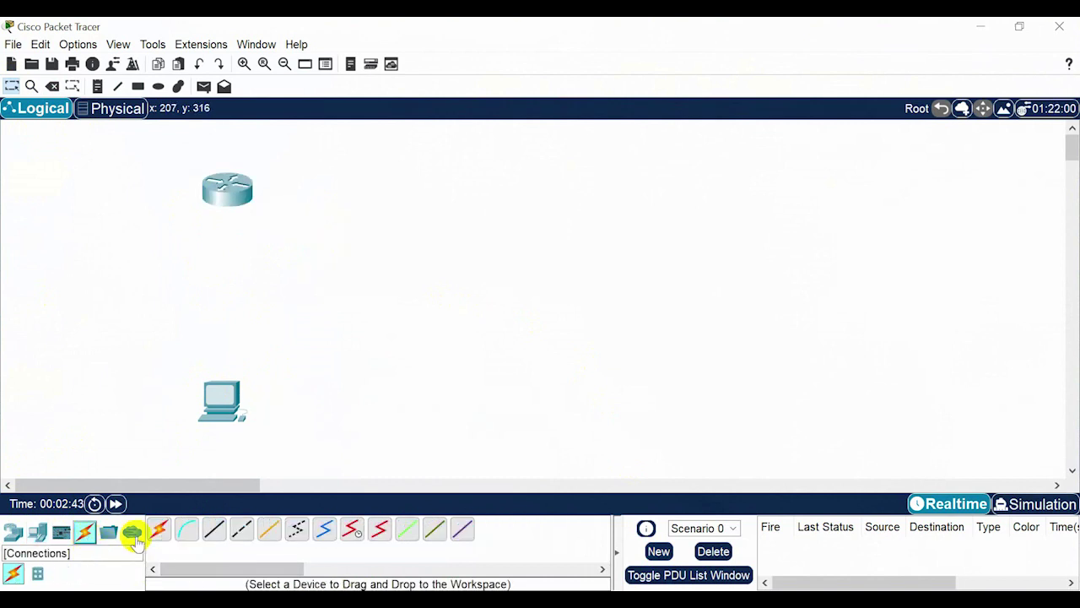
{"action": "left_click", "coordinate": [191, 534]}
{"action": "left_click", "coordinate": [218, 399]}
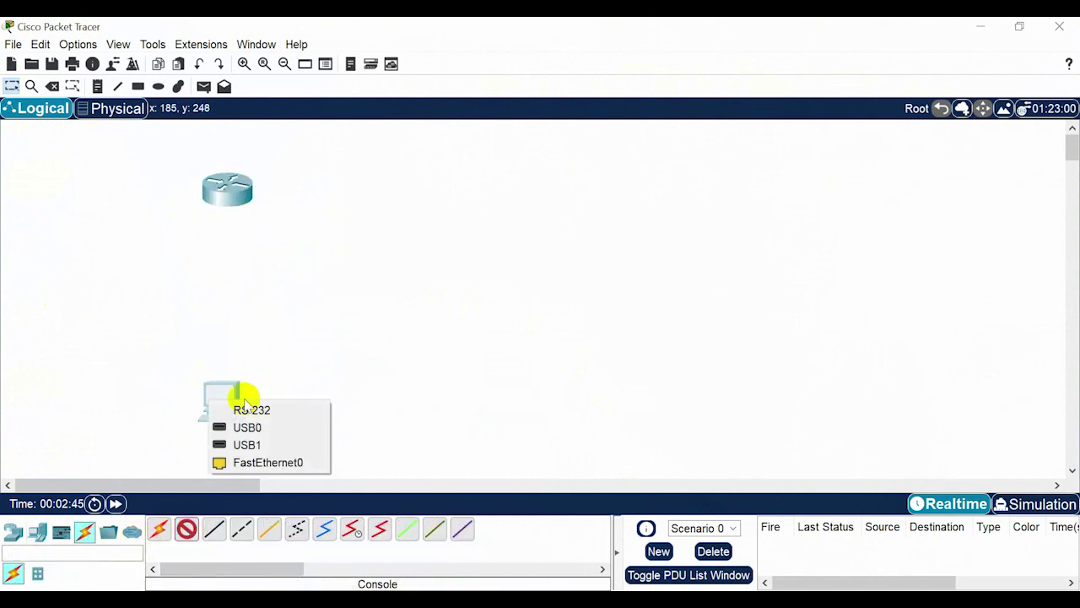
{"action": "left_click", "coordinate": [249, 411]}
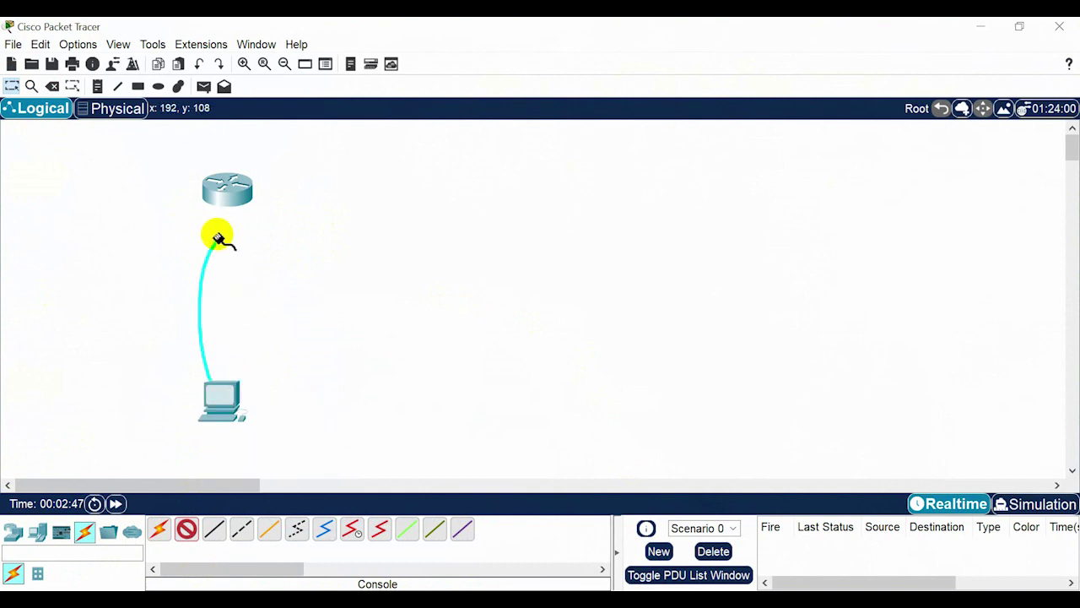
{"action": "left_click", "coordinate": [230, 199]}
{"action": "left_click", "coordinate": [277, 228]}
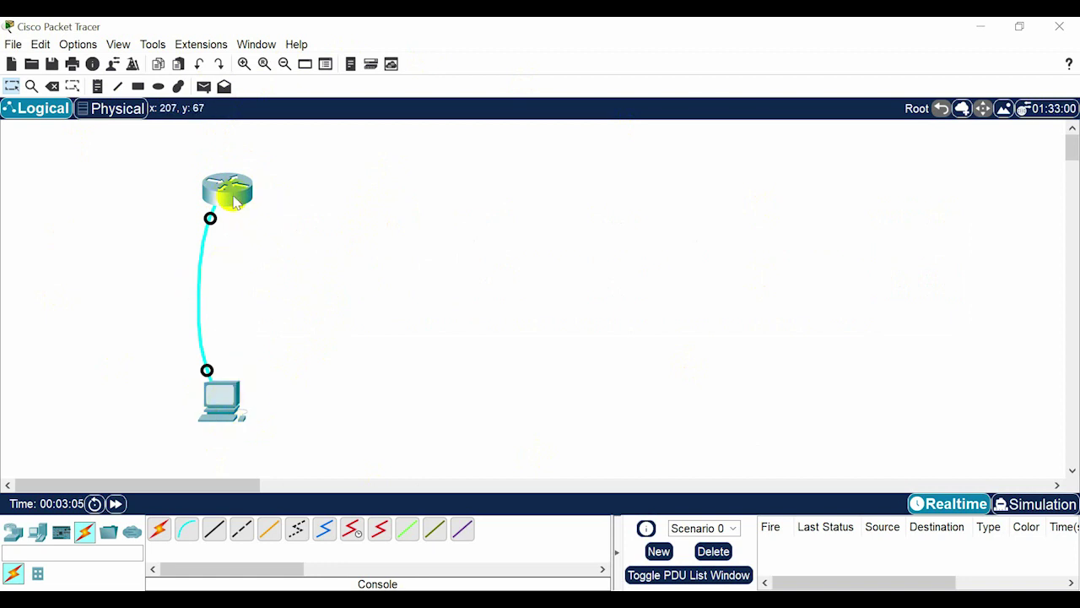
Open PC1's Desktop Terminal with default port settings to view the router's boot output and setup question.
{"action": "left_click", "coordinate": [222, 397]}
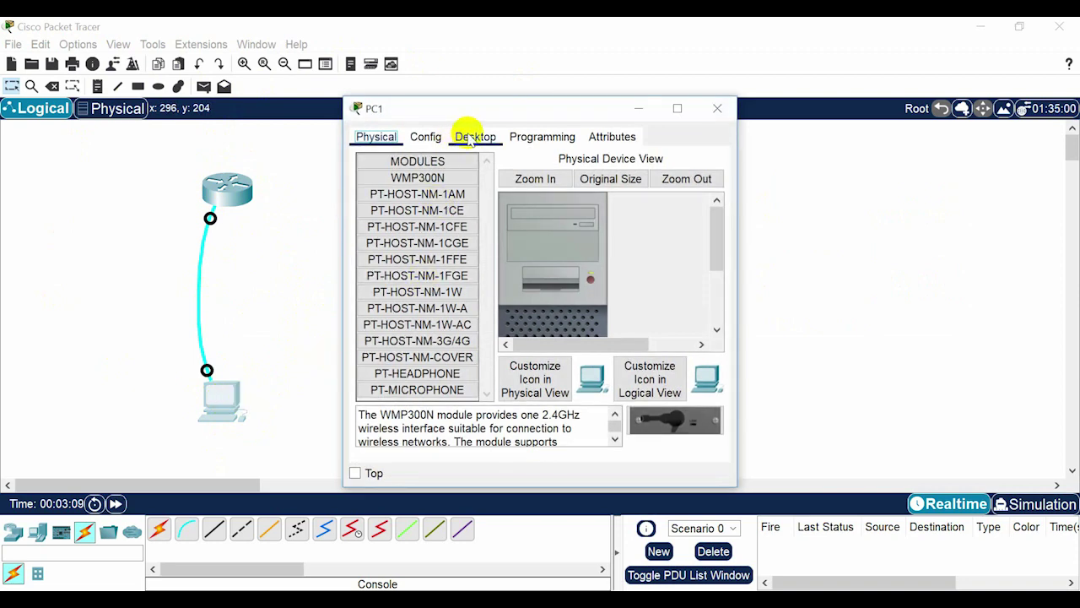
{"action": "left_click", "coordinate": [470, 140]}
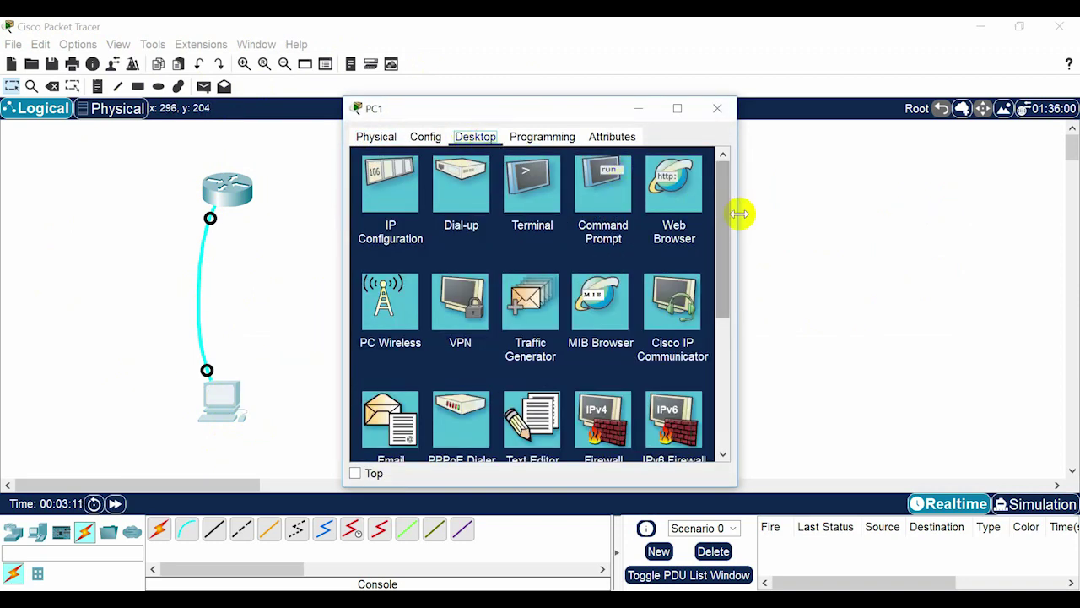
{"action": "left_click_drag", "start_coordinate": [738, 212], "coordinate": [1004, 234]}
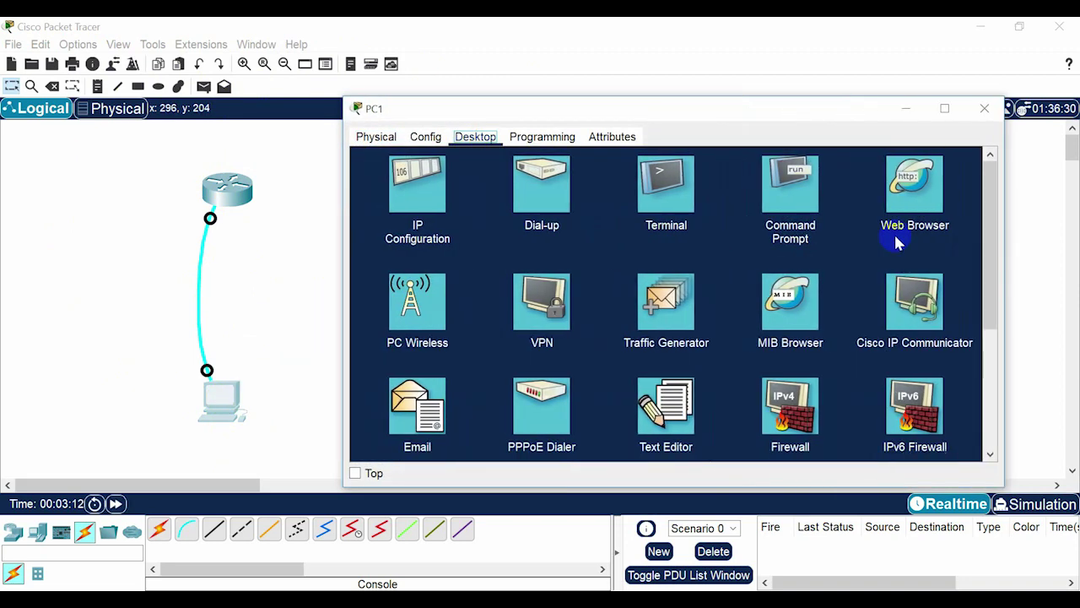
{"action": "left_click", "coordinate": [650, 201]}
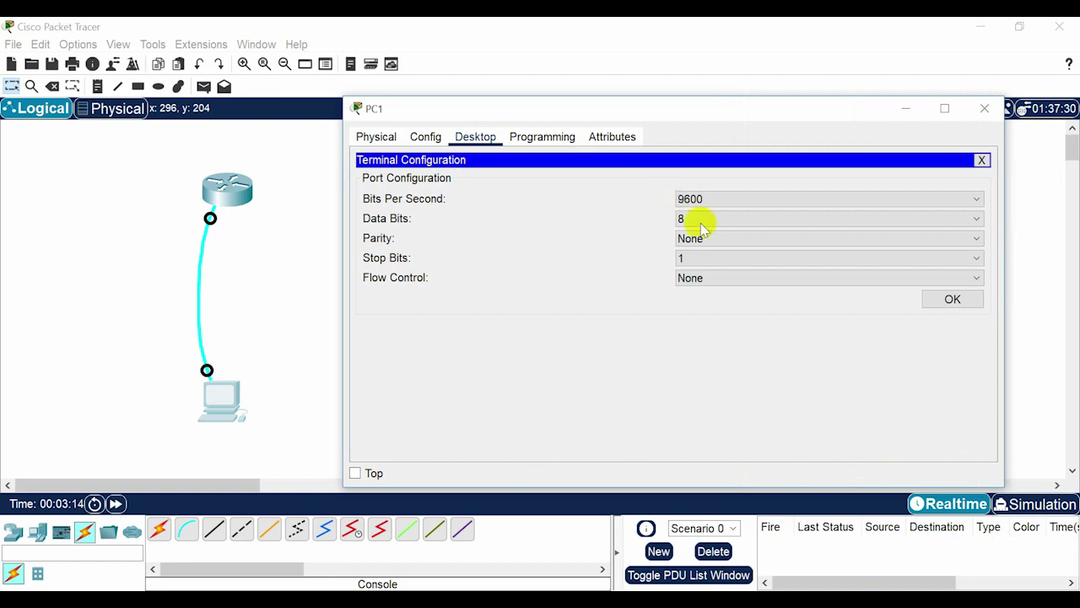
{"action": "left_click", "coordinate": [952, 300]}
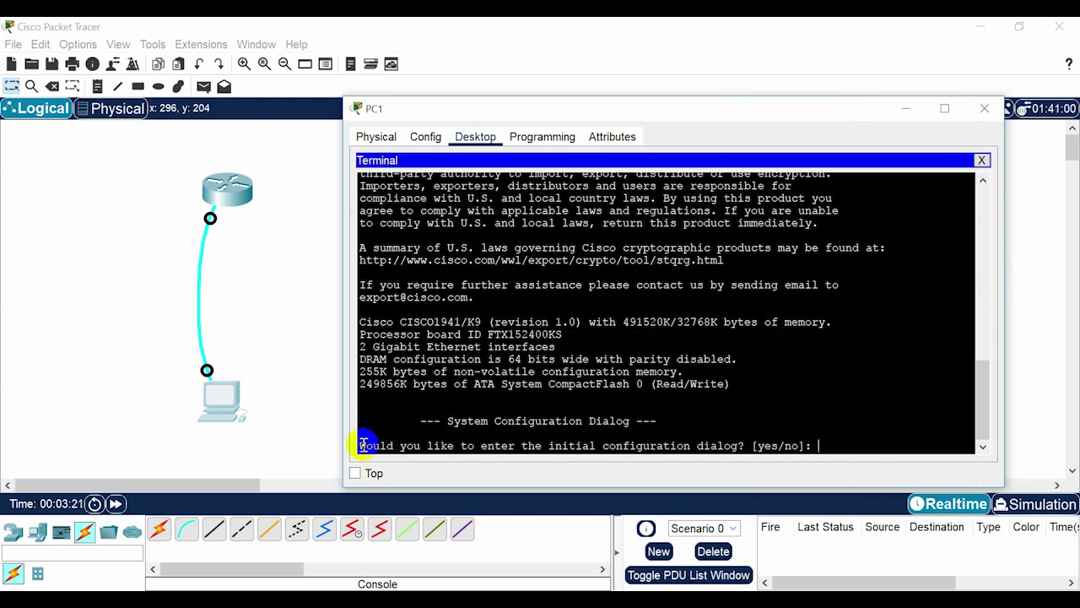
{"action": "left_click_drag", "start_coordinate": [363, 445], "coordinate": [806, 444]}
Answer no to the initial configuration dialog to reach the Router> prompt.
{"action": "left_click", "coordinate": [760, 448]}
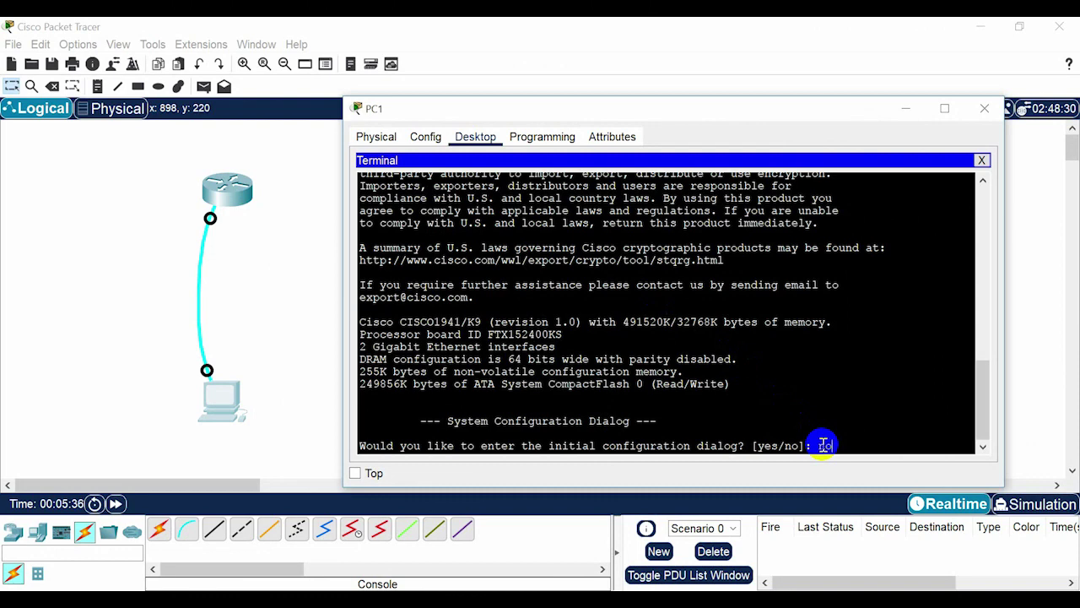
{"action": "key", "text": "Return"}
{"action": "key", "text": "Return"}
{"action": "key", "text": "Return"}
{"action": "key", "text": "Return"}
{"action": "key", "text": "Return"}
{"action": "key", "text": "Return"}
{"action": "key", "text": "Return"}
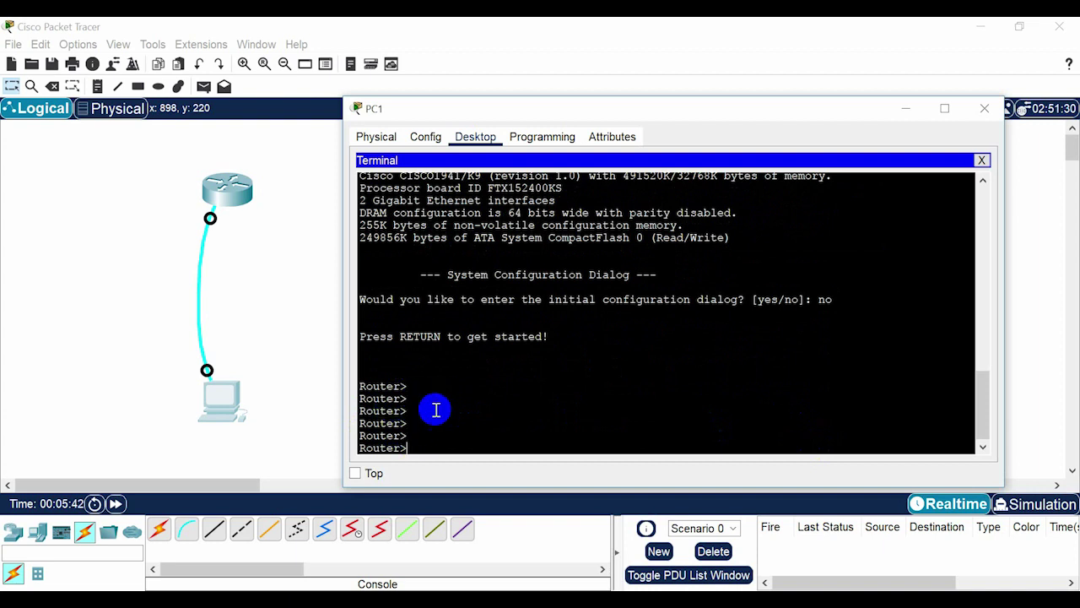
{"action": "left_click", "coordinate": [452, 443]}
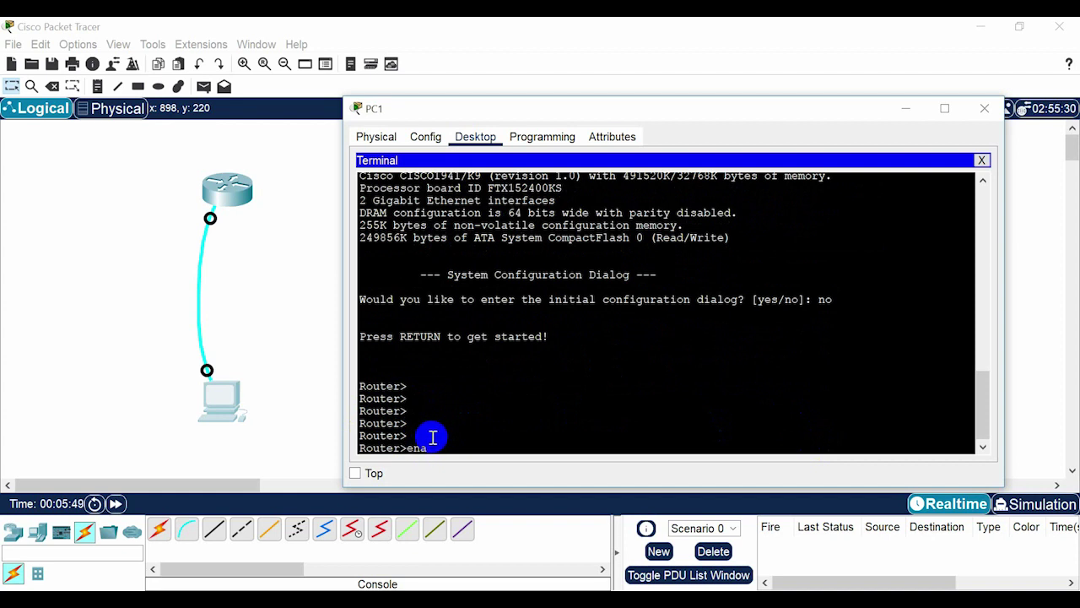
Enter privileged mode with enable to get the Router# prompt.
{"action": "type", "text": "enable"}
{"action": "key", "text": "Return"}
{"action": "key", "text": "Return"}
{"action": "key", "text": "Return"}
{"action": "key", "text": "Return"}
{"action": "key", "text": "Return"}
{"action": "key", "text": "Return"}
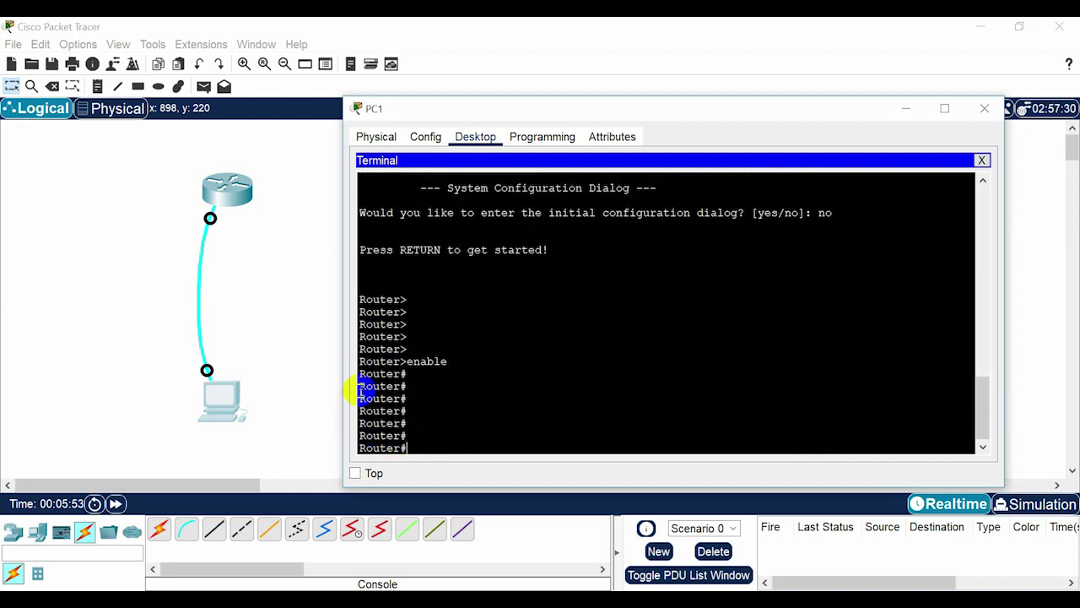
{"action": "left_click_drag", "start_coordinate": [358, 386], "coordinate": [410, 385]}
{"action": "left_click", "coordinate": [416, 392]}
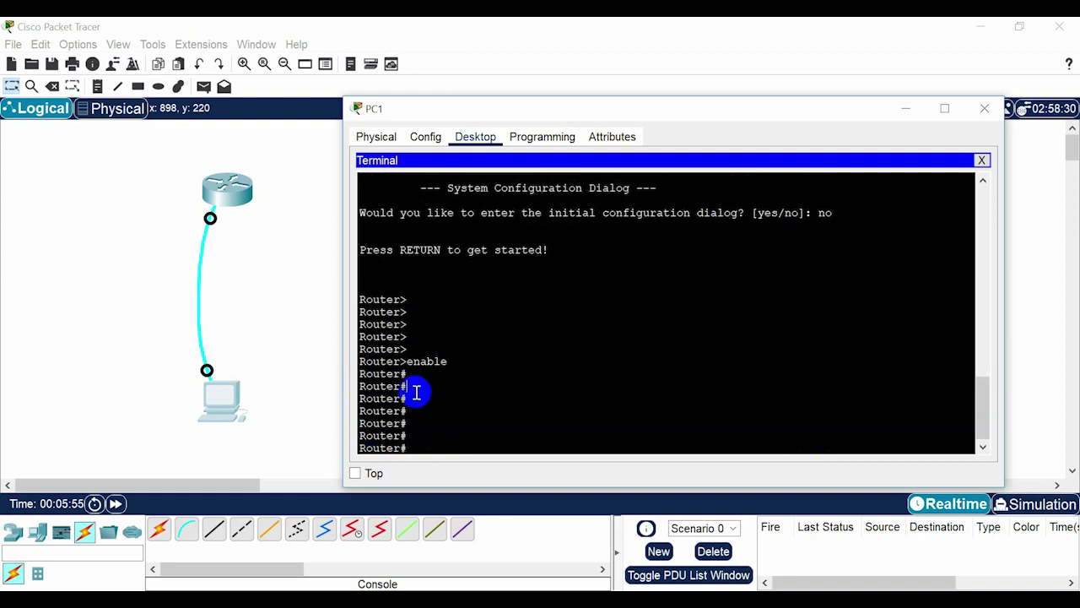
{"action": "left_click_drag", "start_coordinate": [407, 411], "coordinate": [363, 412]}
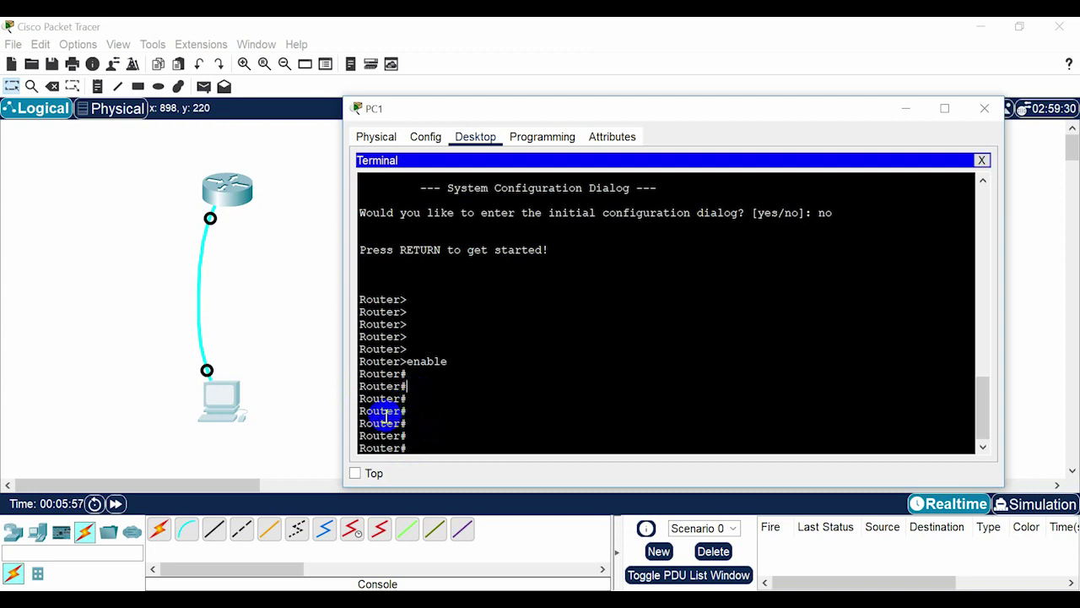
{"action": "left_click", "coordinate": [365, 410]}
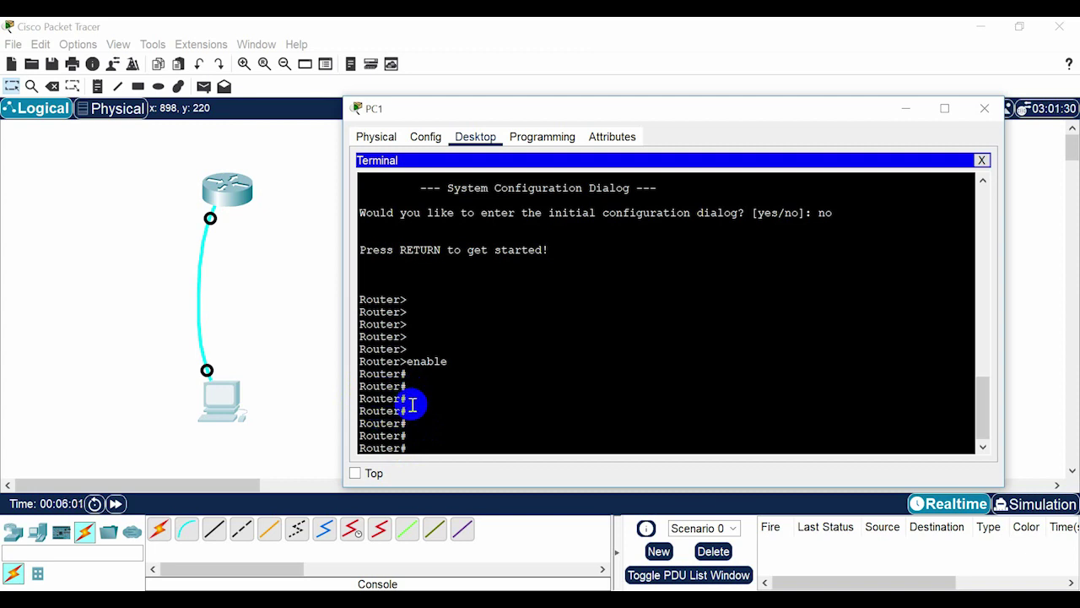
List the privileged EXEC commands with ? and page through the help.
{"action": "type", "text": "?"}
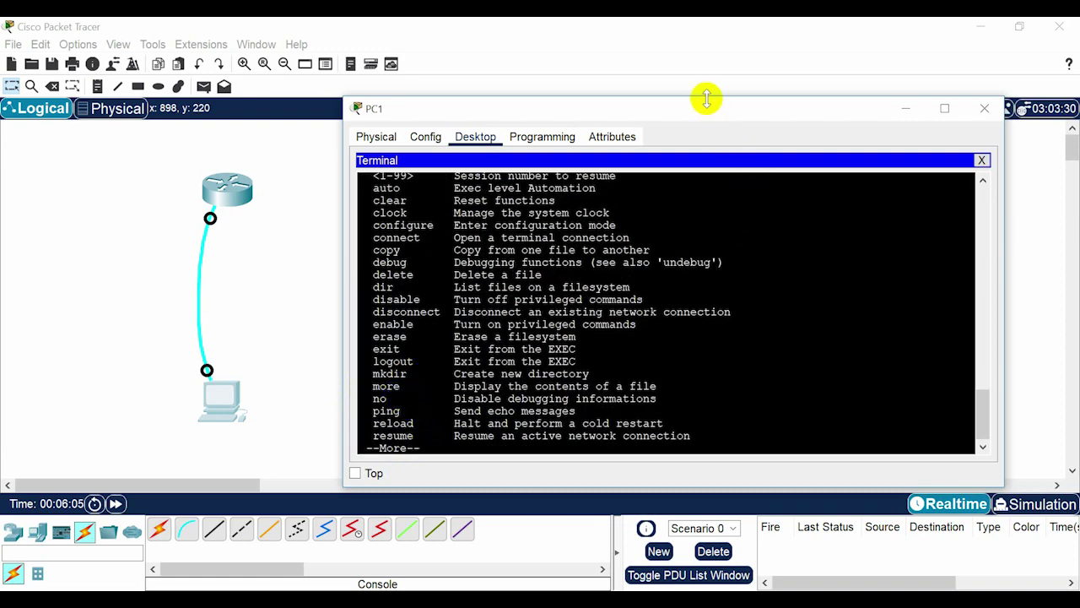
{"action": "left_click_drag", "start_coordinate": [706, 96], "coordinate": [706, 22]}
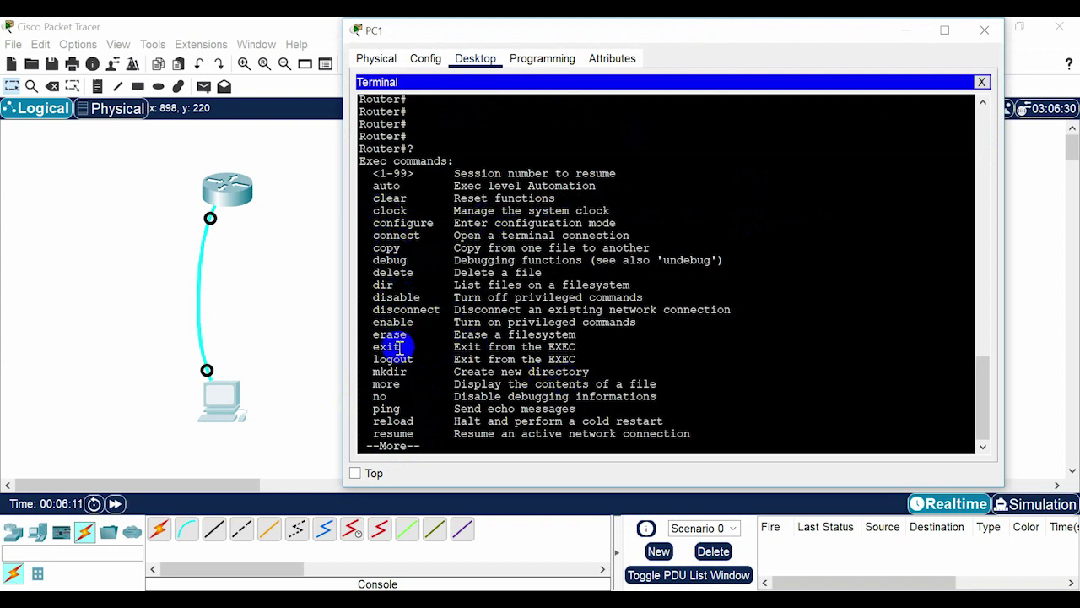
{"action": "key", "text": "Return"}
{"action": "key", "text": "Return"}
{"action": "key", "text": "Return"}
{"action": "key", "text": "Return"}
{"action": "key", "text": "Return"}
{"action": "key", "text": "Return"}
{"action": "key", "text": "Return"}
{"action": "key", "text": "Return"}
{"action": "key", "text": "Return"}
{"action": "key", "text": "Return"}
{"action": "key", "text": "Return"}
{"action": "key", "text": "Return"}
{"action": "key", "text": "Return"}
{"action": "key", "text": "Return"}
{"action": "key", "text": "Return"}
{"action": "key", "text": "Return"}
{"action": "key", "text": "Return"}
{"action": "key", "text": "Return"}
{"action": "key", "text": "Return"}
{"action": "key", "text": "Return"}
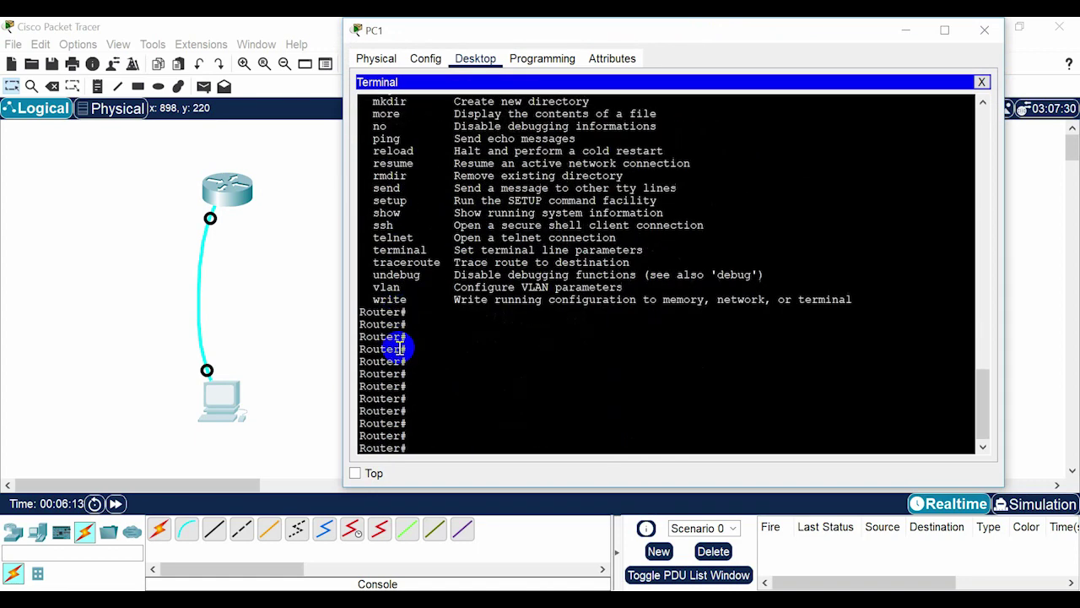
{"action": "key", "text": "Return"}
{"action": "key", "text": "Return"}
{"action": "key", "text": "Return"}
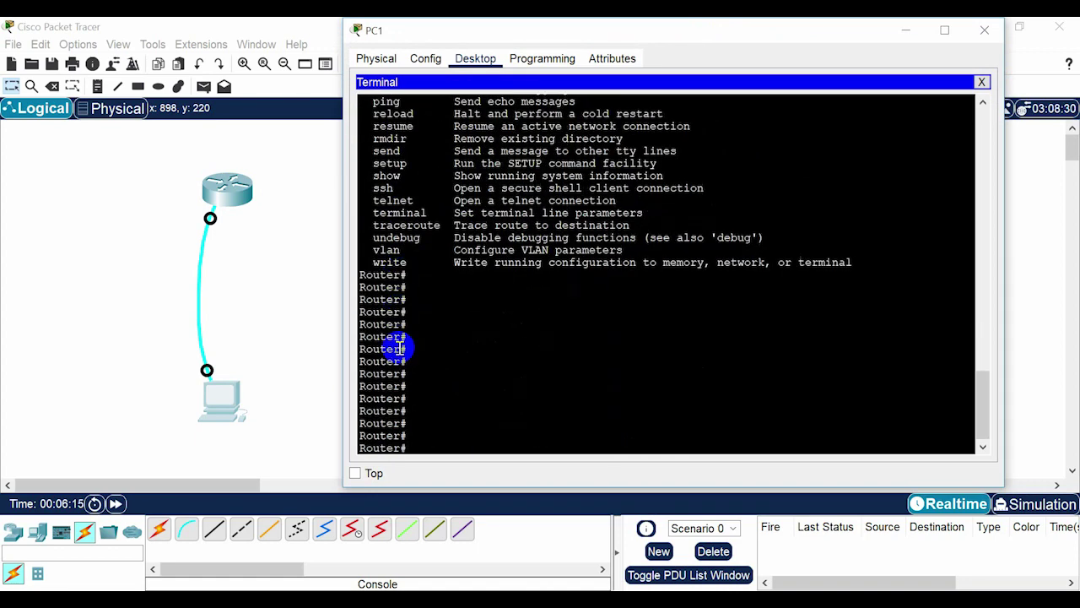
Enter global configuration mode with configure terminal and begin the hostname command.
{"action": "type", "text": "conf t"}
{"action": "key", "text": "Tab"}
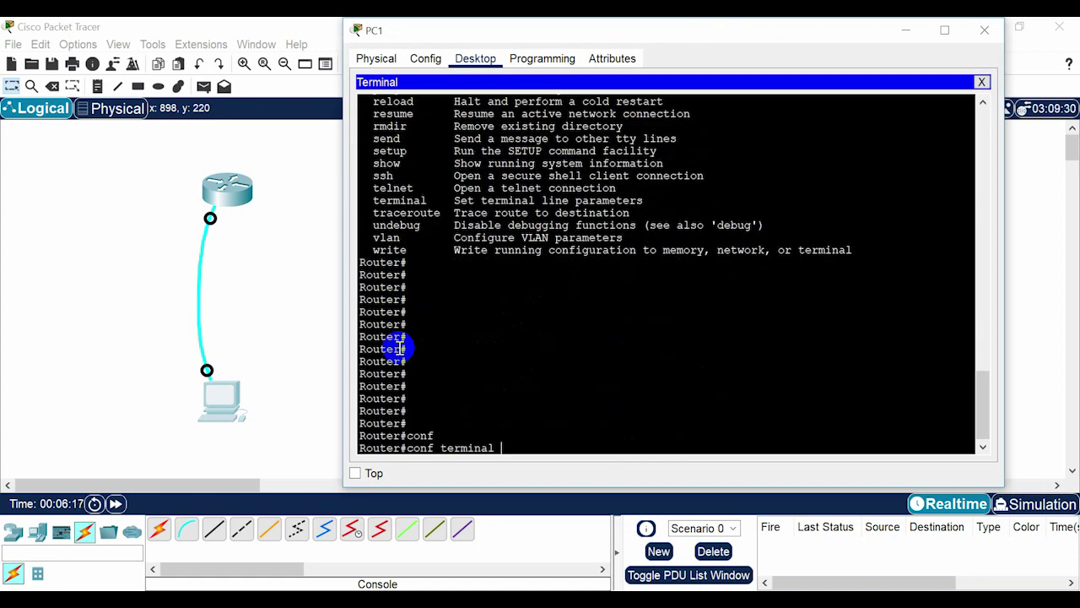
{"action": "key", "text": "Return"}
{"action": "key", "text": "Return"}
{"action": "key", "text": "Return"}
{"action": "key", "text": "Return"}
{"action": "key", "text": "Return"}
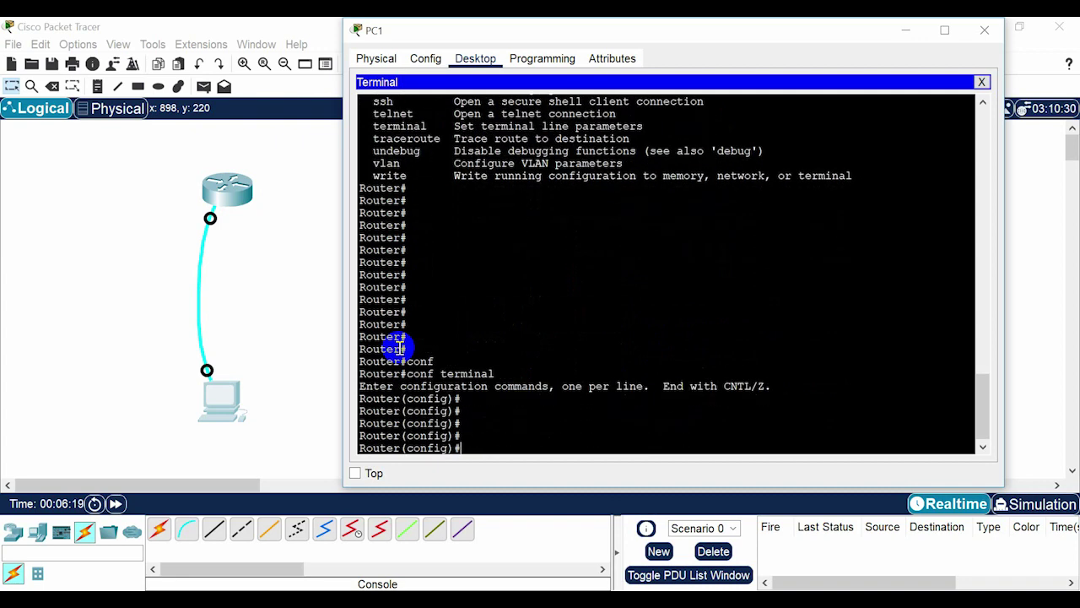
{"action": "left_click_drag", "start_coordinate": [365, 423], "coordinate": [471, 446]}
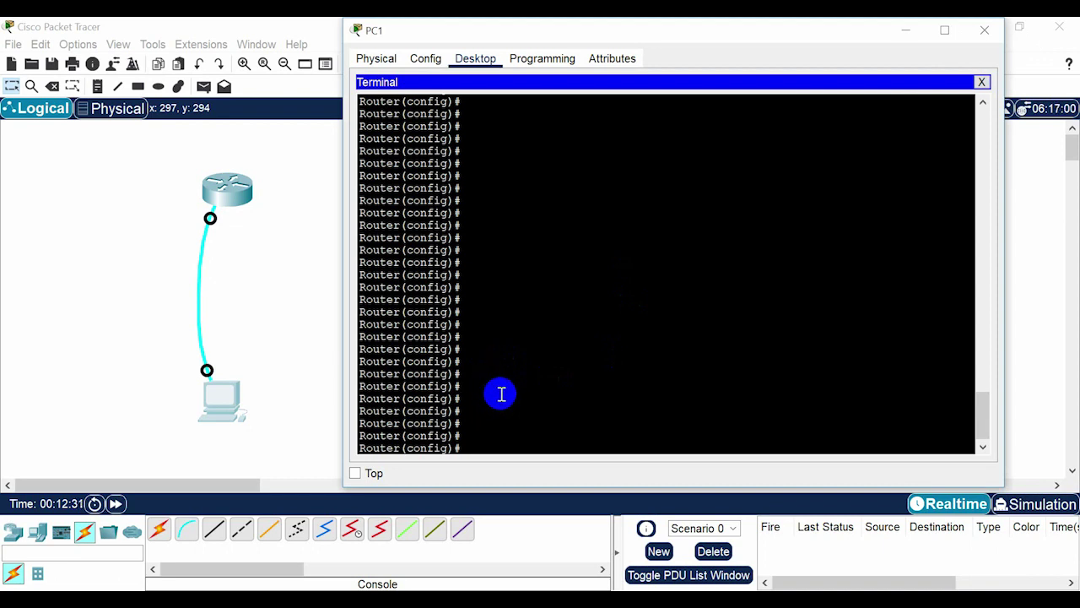
{"action": "key", "text": "Tab"}
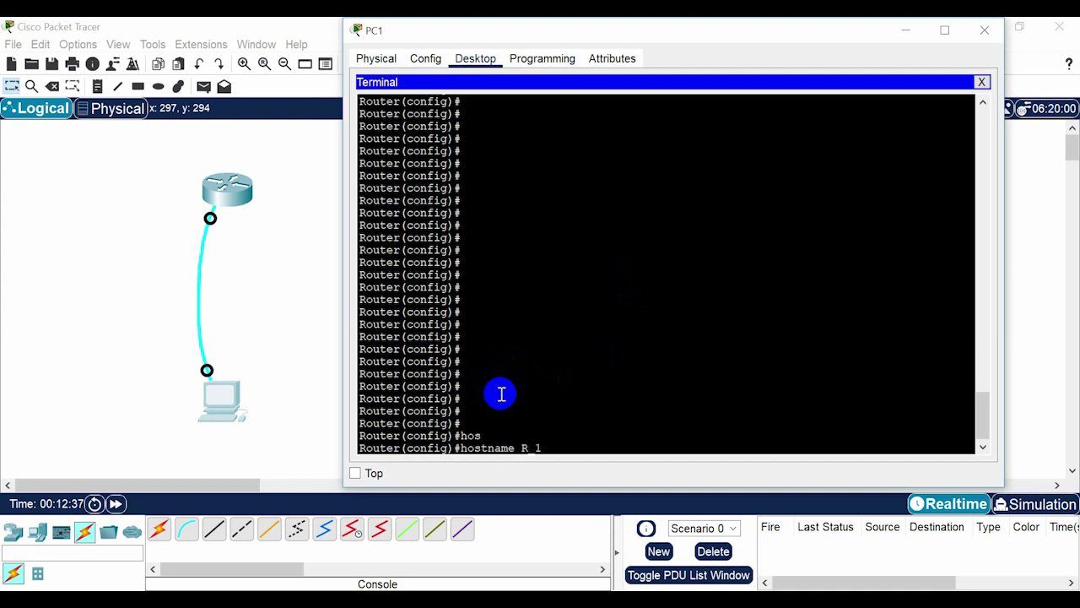
Rename the router to R_1, then exit configuration mode and the console session.
{"action": "type", "text": "R_1"}
{"action": "key", "text": "Return"}
{"action": "key", "text": "Return"}
{"action": "key", "text": "Return"}
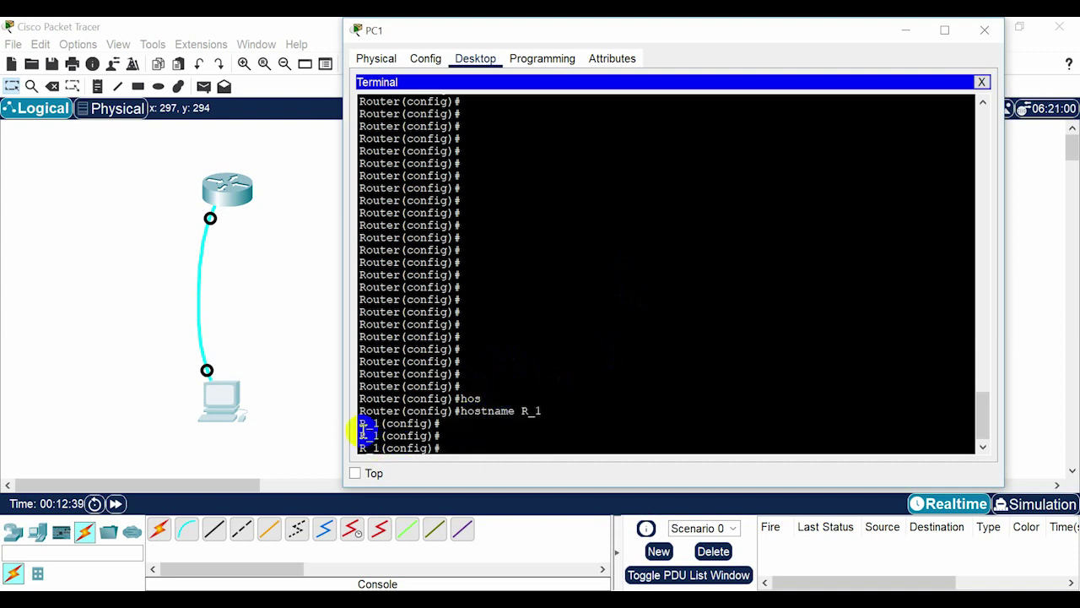
{"action": "left_click", "coordinate": [450, 434]}
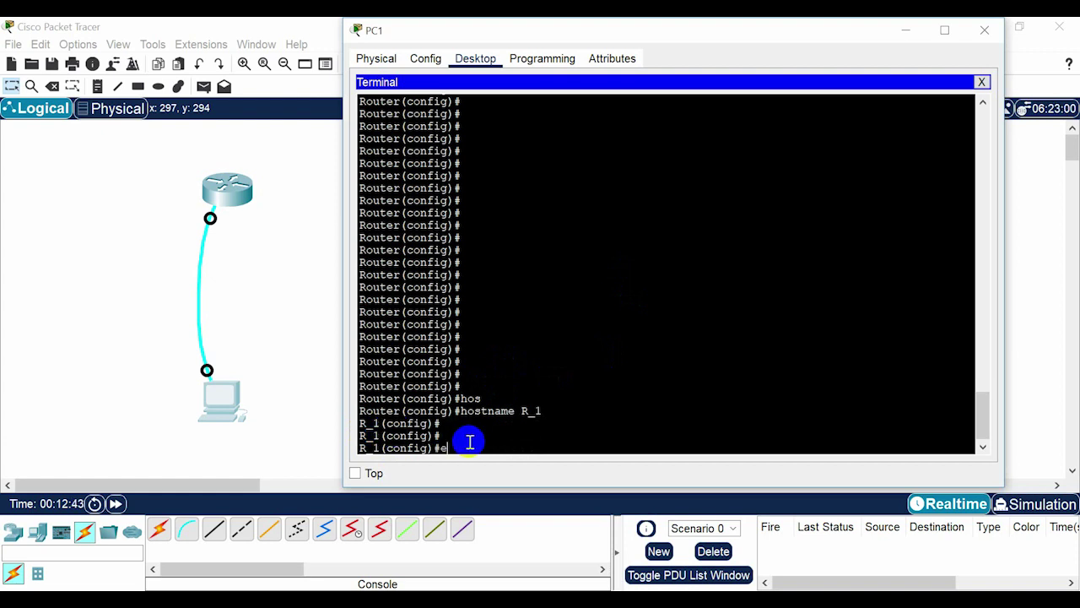
{"action": "type", "text": "exit"}
{"action": "key", "text": "Return"}
{"action": "key", "text": "Return"}
{"action": "key", "text": "Return"}
{"action": "key", "text": "Return"}
{"action": "key", "text": "Return"}
{"action": "key", "text": "Return"}
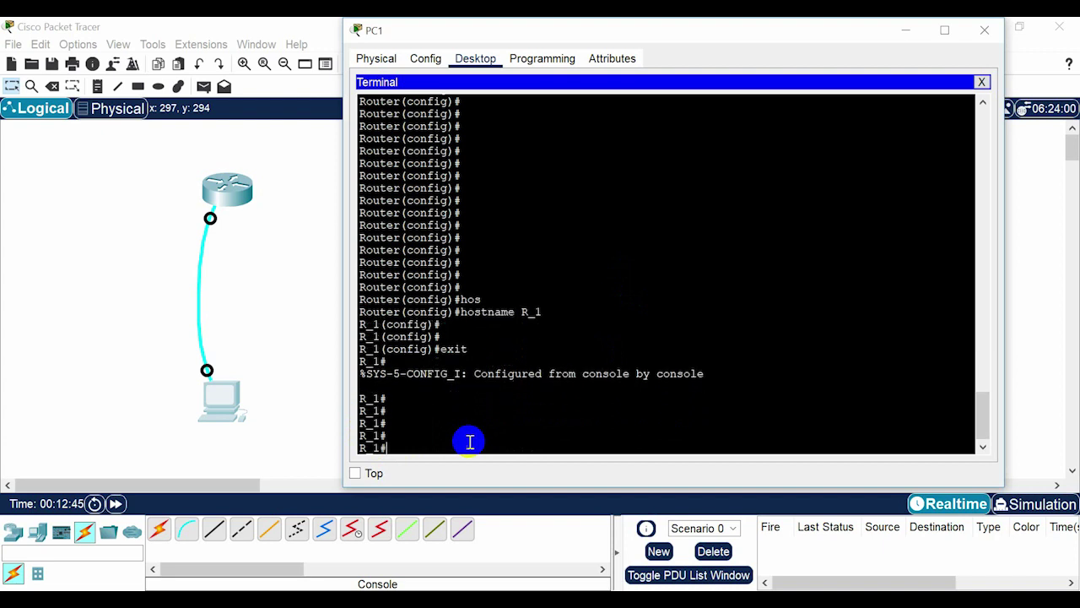
{"action": "type", "text": "exit"}
{"action": "key", "text": "Return"}
{"action": "key", "text": "Return"}
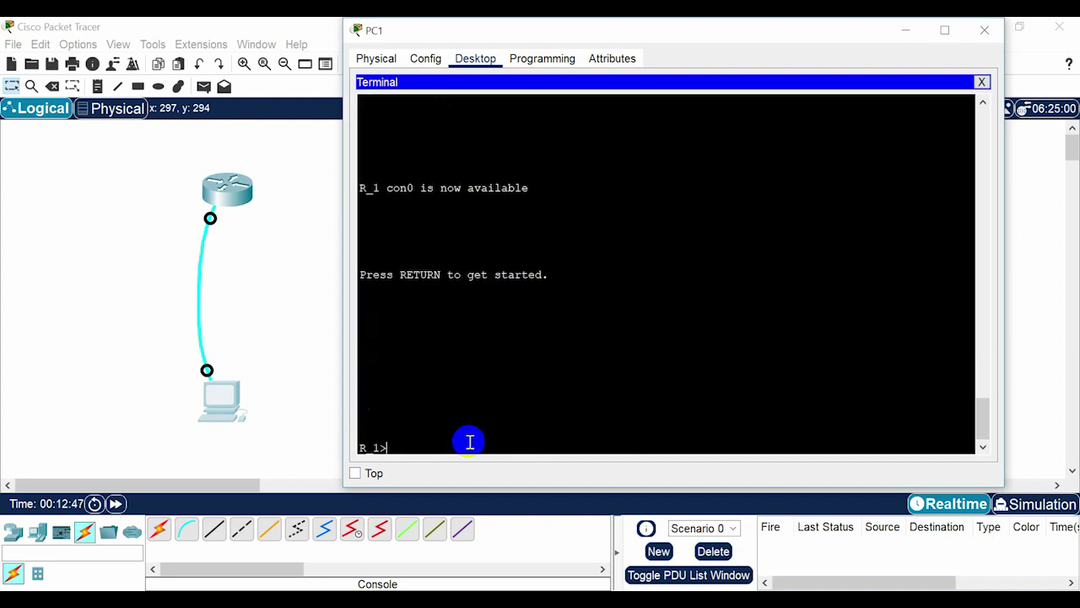
Start a new console session on R_1 and re-enter privileged mode with enable.
{"action": "key", "text": "Return"}
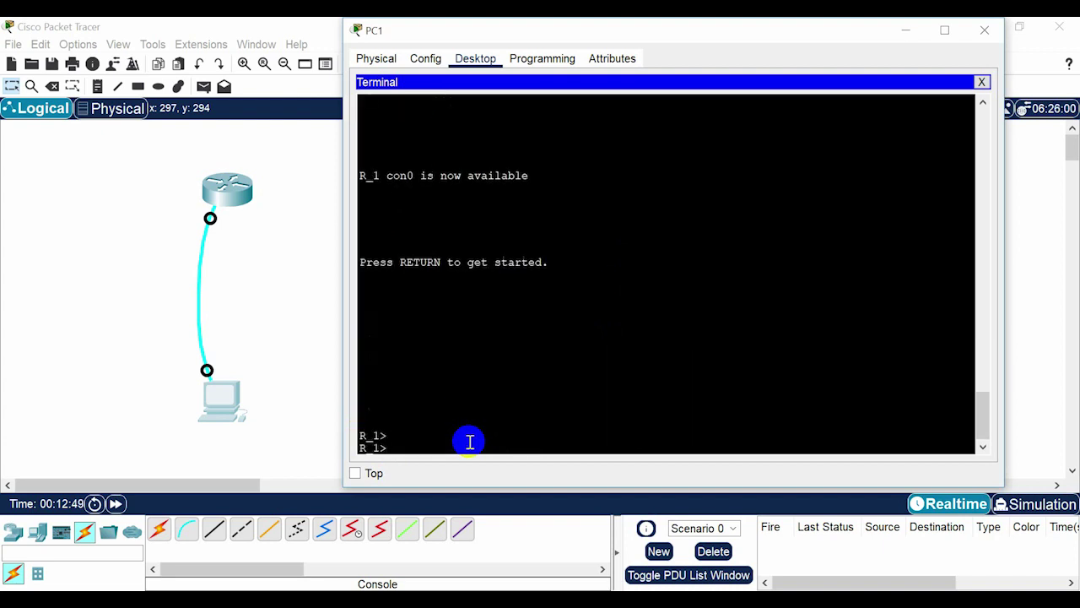
{"action": "key", "text": "Return"}
{"action": "key", "text": "Return"}
{"action": "key", "text": "Return"}
{"action": "key", "text": "Return"}
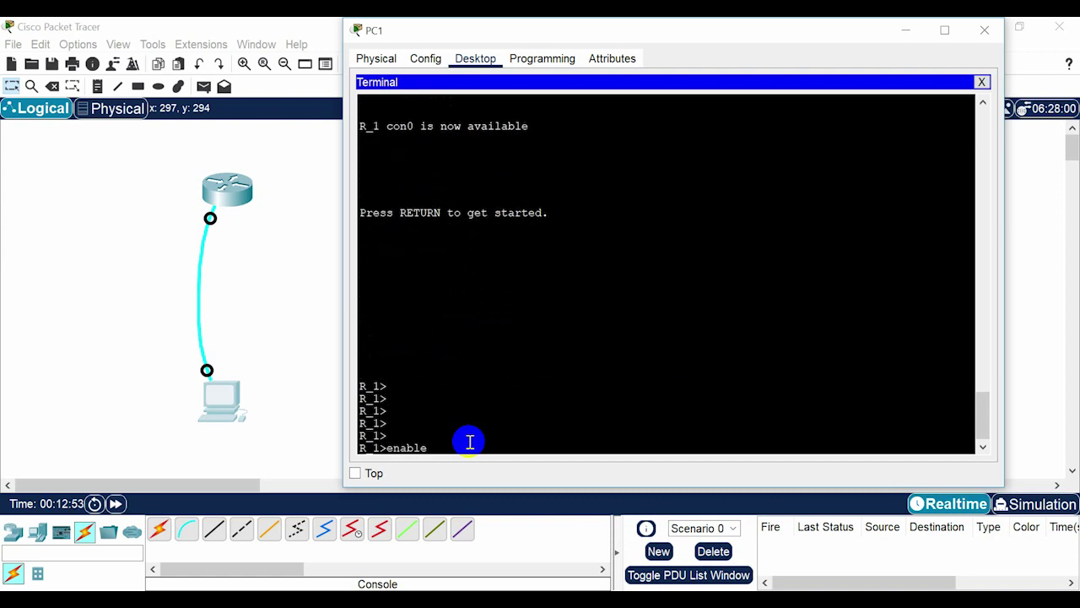
{"action": "type", "text": "enable"}
{"action": "key", "text": "Return"}
{"action": "key", "text": "Return"}
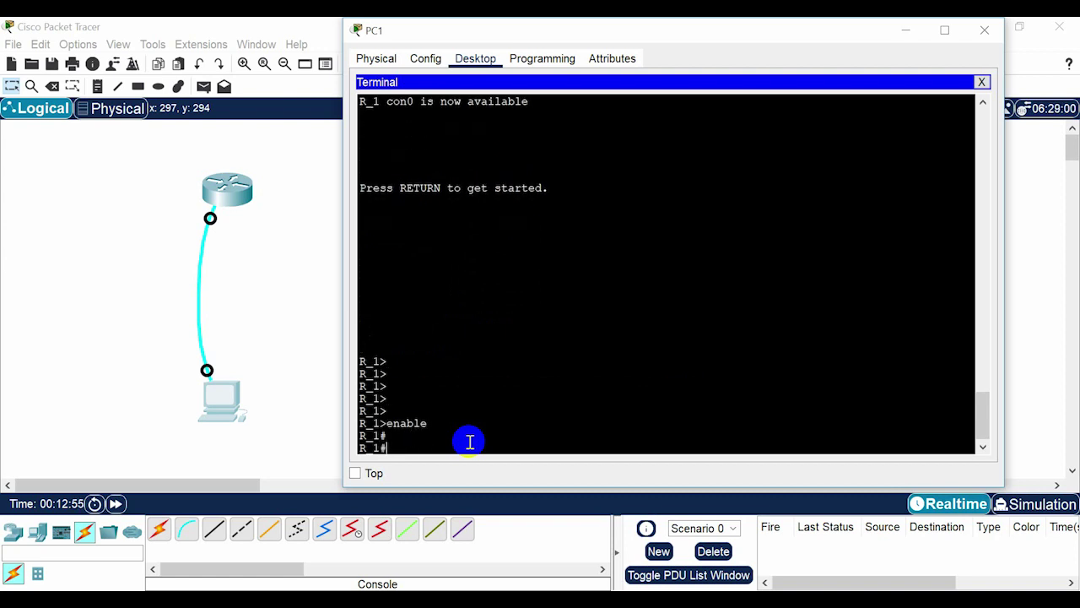
{"action": "type", "text": "conf"}
{"action": "key", "text": "Tab"}
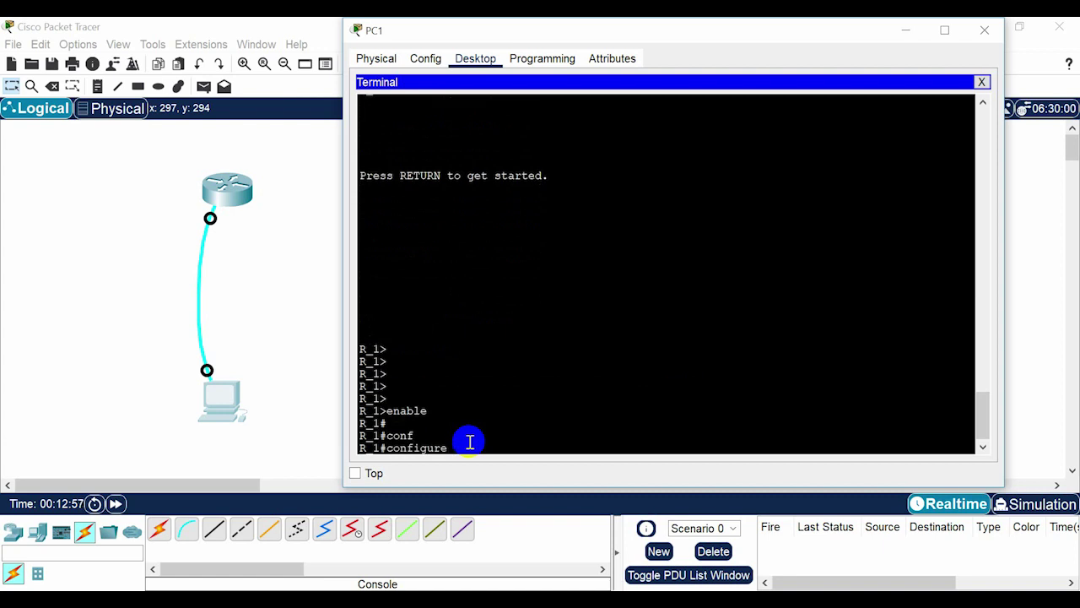
Enter global configuration and set an enable secret password on R_1.
{"action": "type", "text": "te"}
{"action": "key", "text": "Tab"}
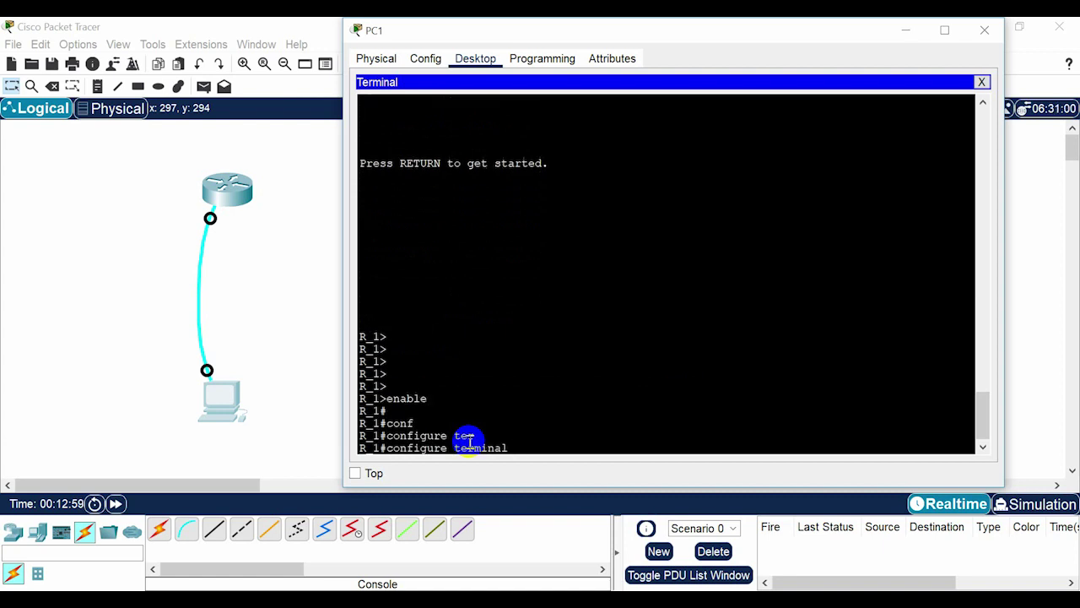
{"action": "key", "text": "Return"}
{"action": "key", "text": "Return"}
{"action": "key", "text": "Return"}
{"action": "key", "text": "Return"}
{"action": "key", "text": "Return"}
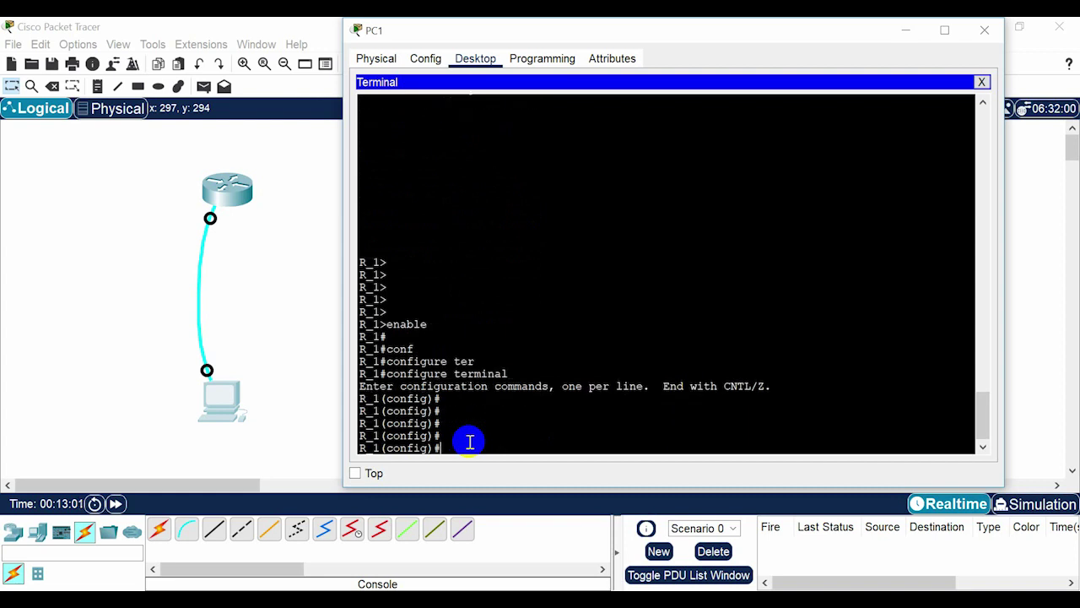
{"action": "type", "text": "ena"}
{"action": "key", "text": "Tab"}
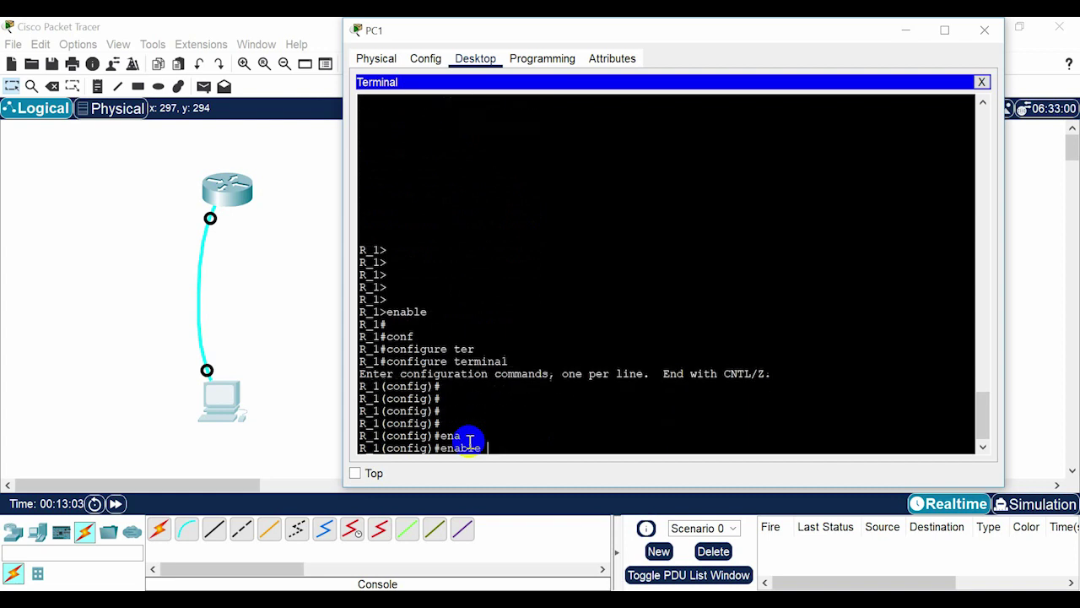
{"action": "type", "text": "se"}
{"action": "key", "text": "Tab"}
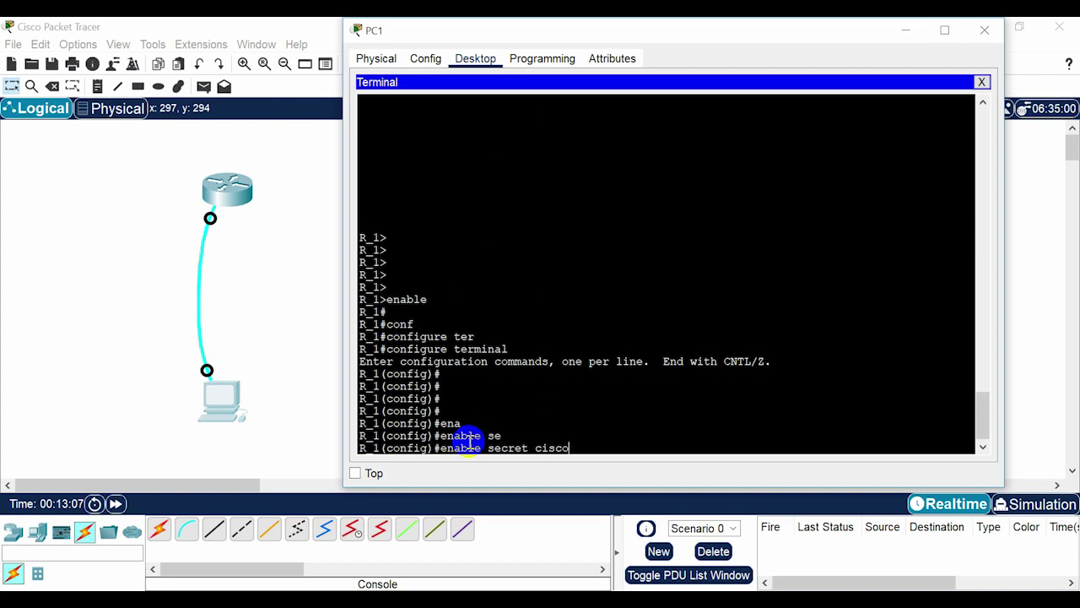
{"action": "key", "text": "Return"}
{"action": "key", "text": "Return"}
{"action": "key", "text": "Return"}
{"action": "key", "text": "Return"}
{"action": "key", "text": "Return"}
{"action": "key", "text": "Return"}
{"action": "key", "text": "Return"}
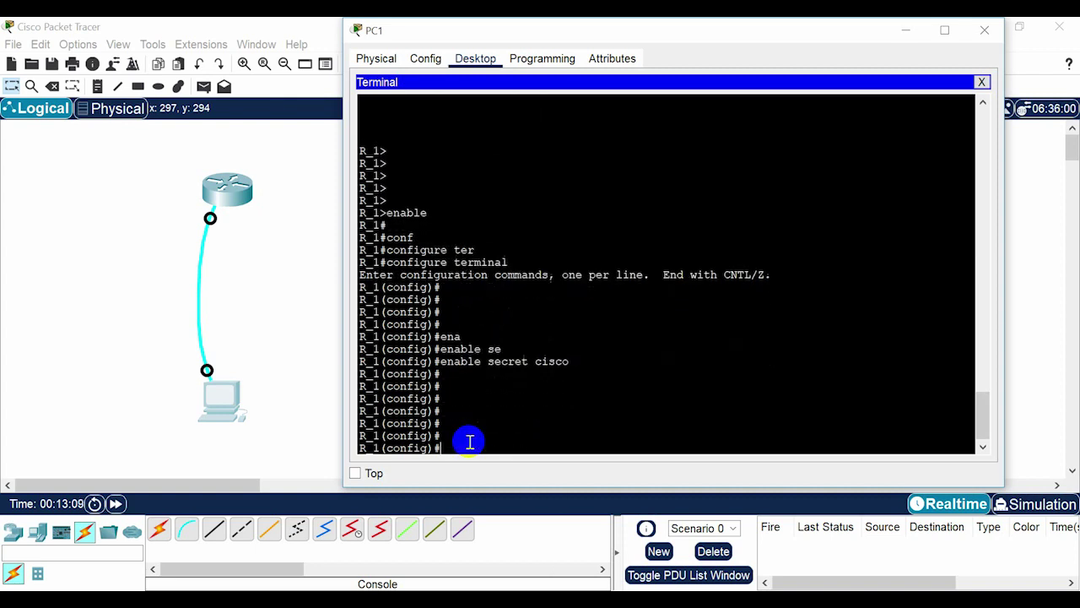
{"action": "key", "text": "Return"}
{"action": "key", "text": "Return"}
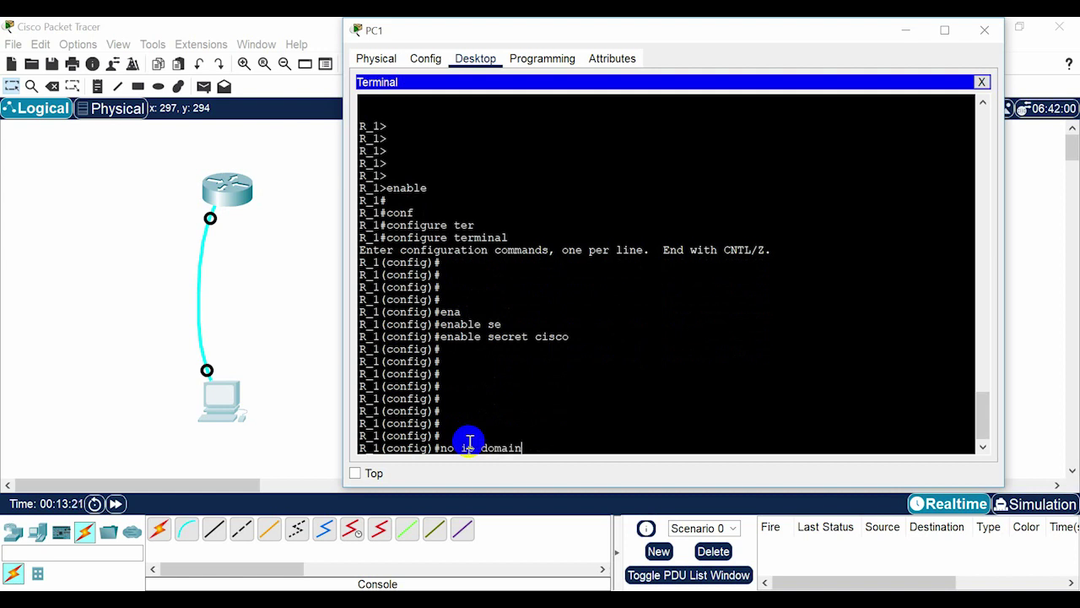
Disable DNS resolution with no ip domain-lookup.
{"action": "key", "text": "Tab"}
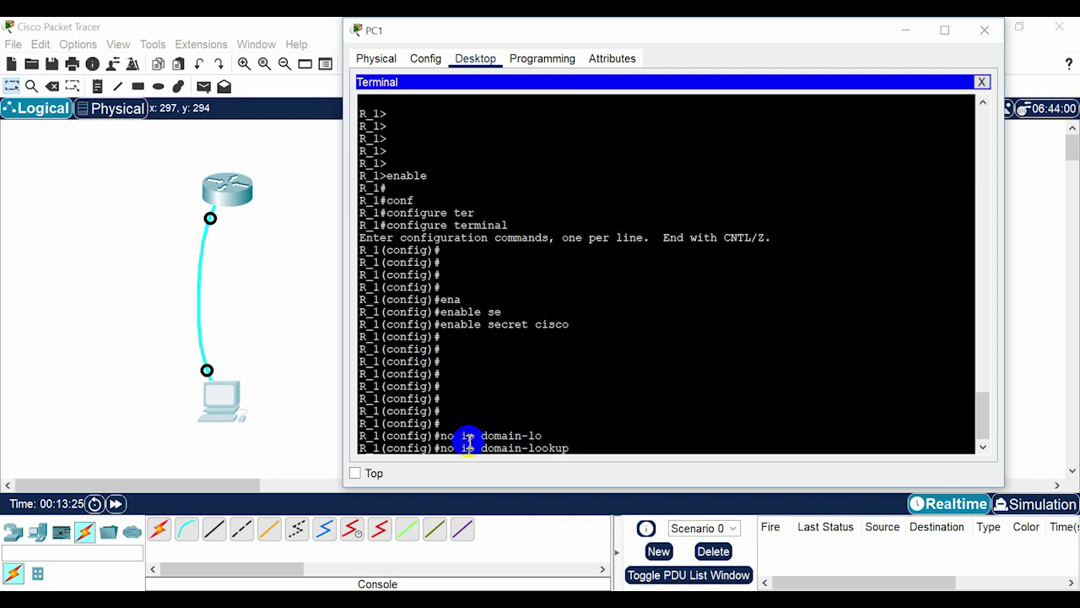
{"action": "key", "text": "Return"}
{"action": "key", "text": "Return"}
{"action": "key", "text": "Return"}
{"action": "key", "text": "Return"}
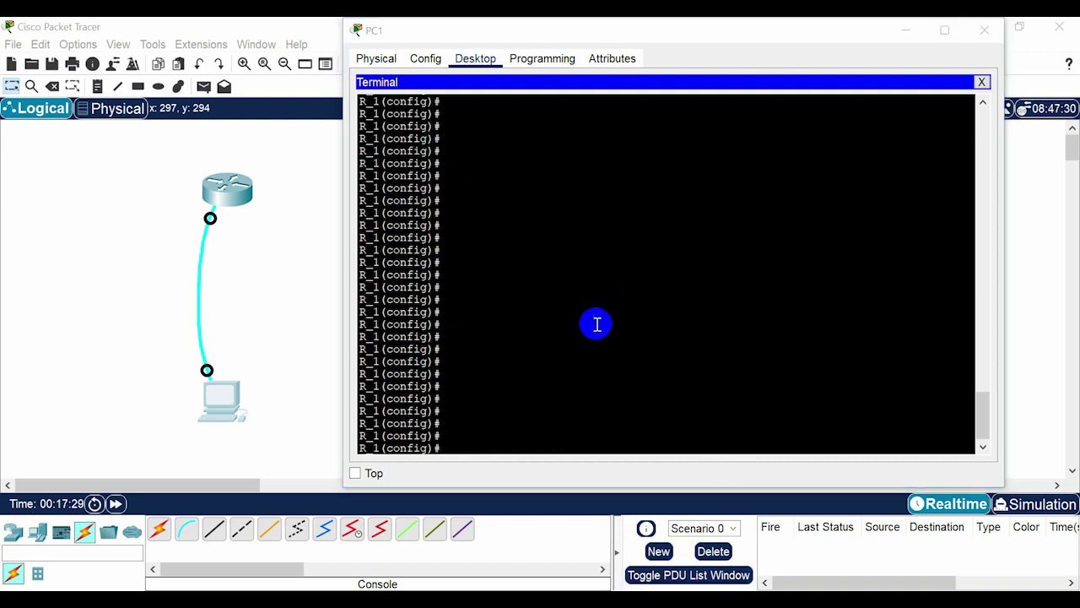
{"action": "left_click", "coordinate": [513, 393]}
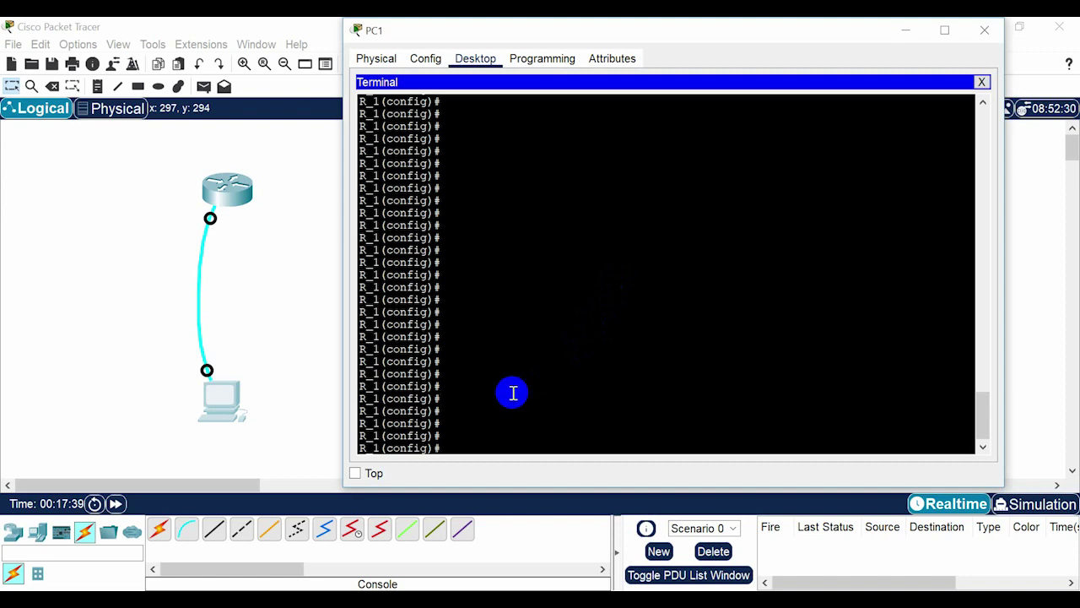
Leave configuration mode and run show ip interface brief on R_1.
{"action": "type", "text": "exit"}
{"action": "key", "text": "Return"}
{"action": "key", "text": "Return"}
{"action": "key", "text": "Return"}
{"action": "key", "text": "Return"}
{"action": "key", "text": "Return"}
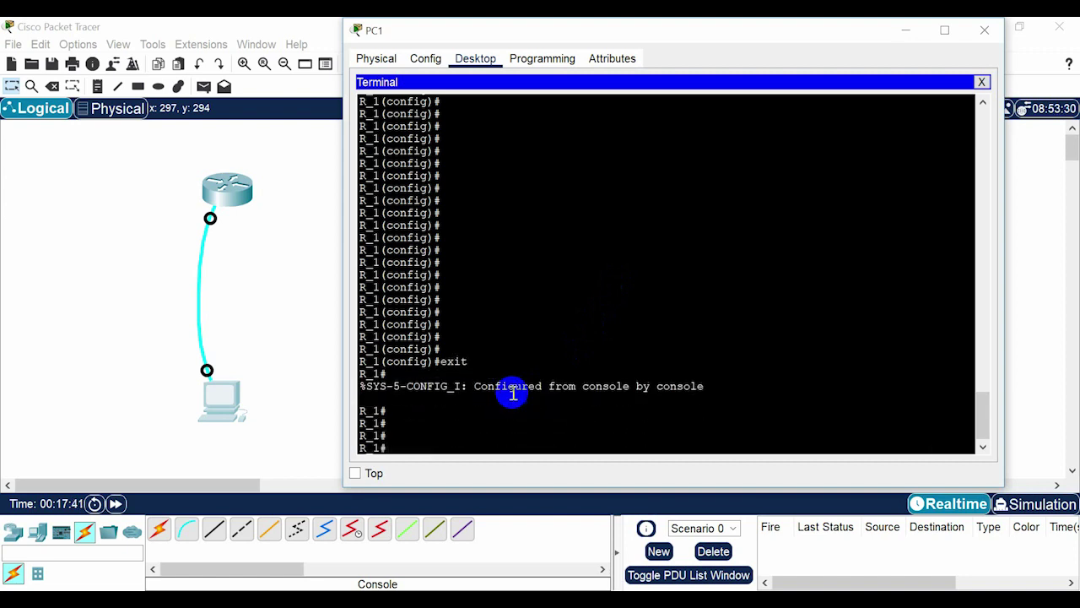
{"action": "type", "text": "sh"}
{"action": "key", "text": "Tab"}
{"action": "type", "text": "ip ib"}
{"action": "key", "text": "Tab"}
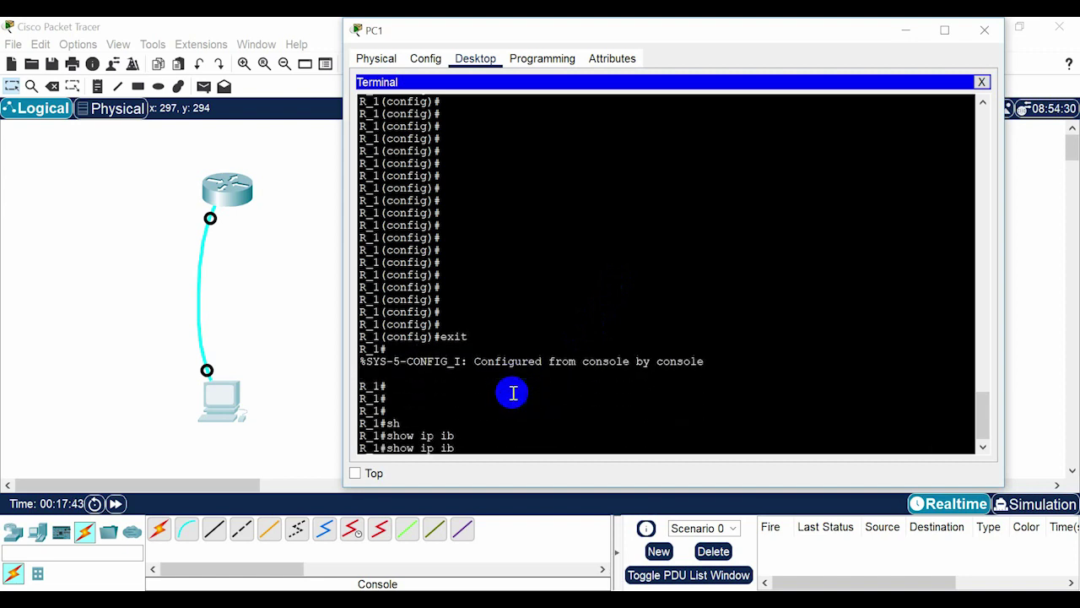
{"action": "type", "text": "n"}
{"action": "key", "text": "Tab"}
{"action": "type", "text": "t"}
{"action": "key", "text": "Tab"}
{"action": "type", "text": "br"}
{"action": "key", "text": "Return"}
{"action": "key", "text": "Return"}
{"action": "key", "text": "Return"}
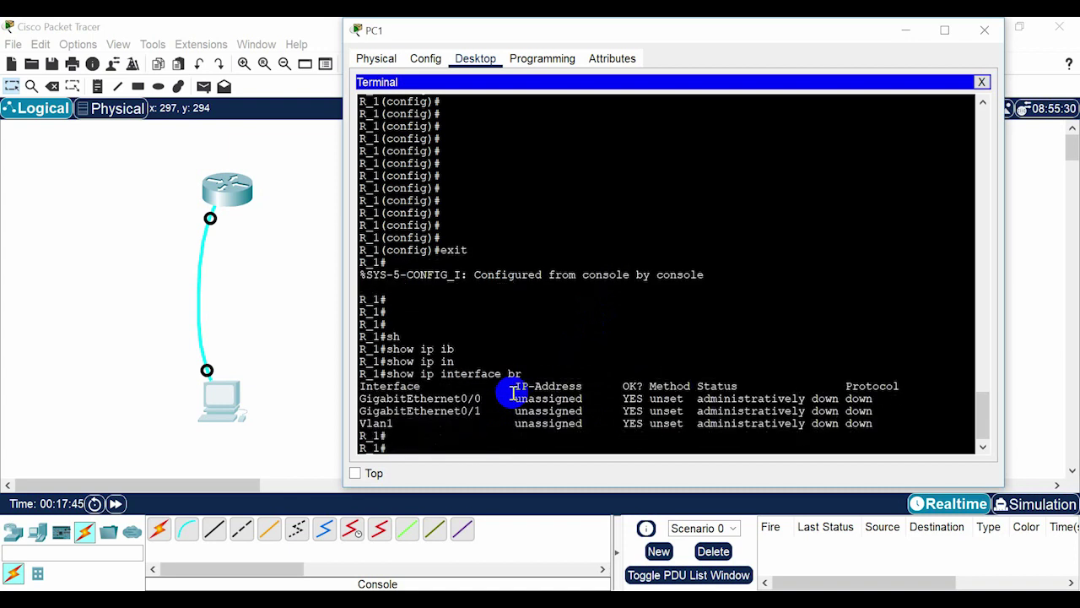
Review the interface table showing GigabitEthernet0/0 unassigned and administratively down.
{"action": "left_click_drag", "start_coordinate": [359, 386], "coordinate": [523, 429]}
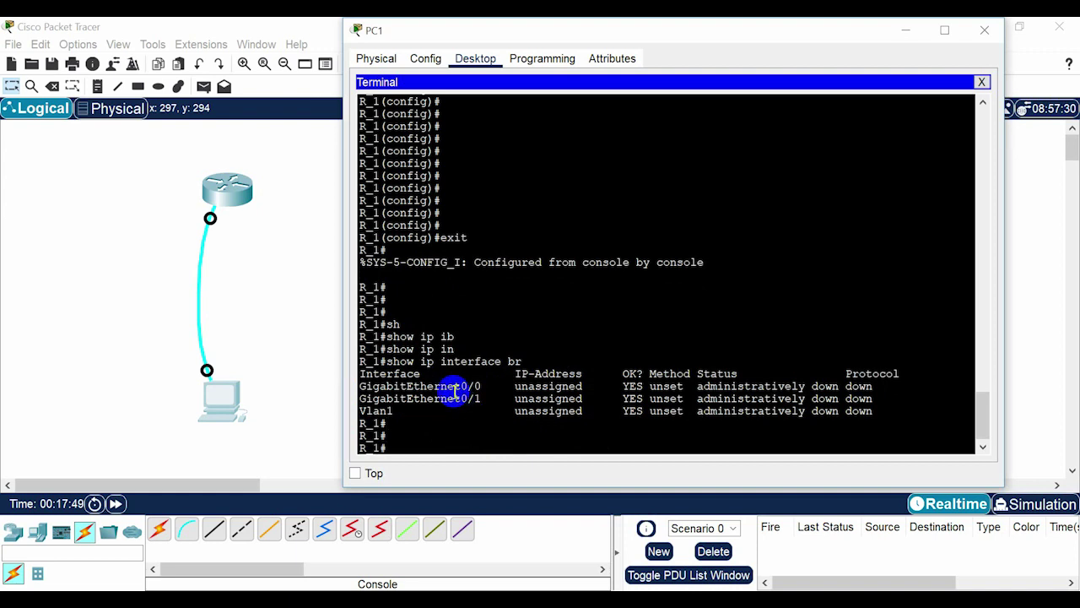
{"action": "left_click_drag", "start_coordinate": [454, 387], "coordinate": [482, 386]}
{"action": "left_click", "coordinate": [483, 435]}
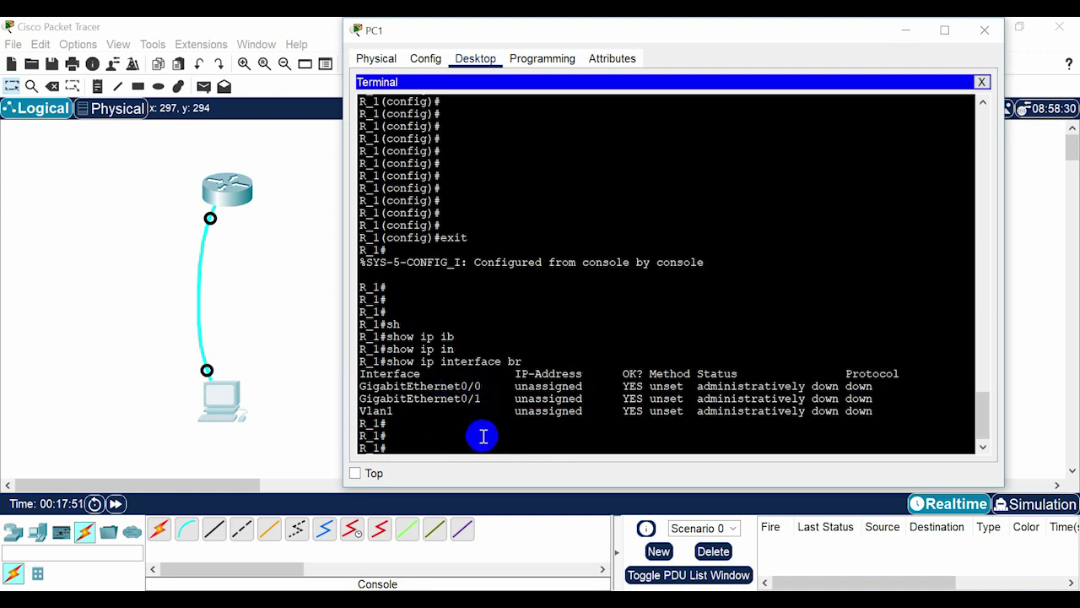
Enter interface configuration mode for GigabitEthernet0/0.
{"action": "type", "text": "conf"}
{"action": "key", "text": "Tab"}
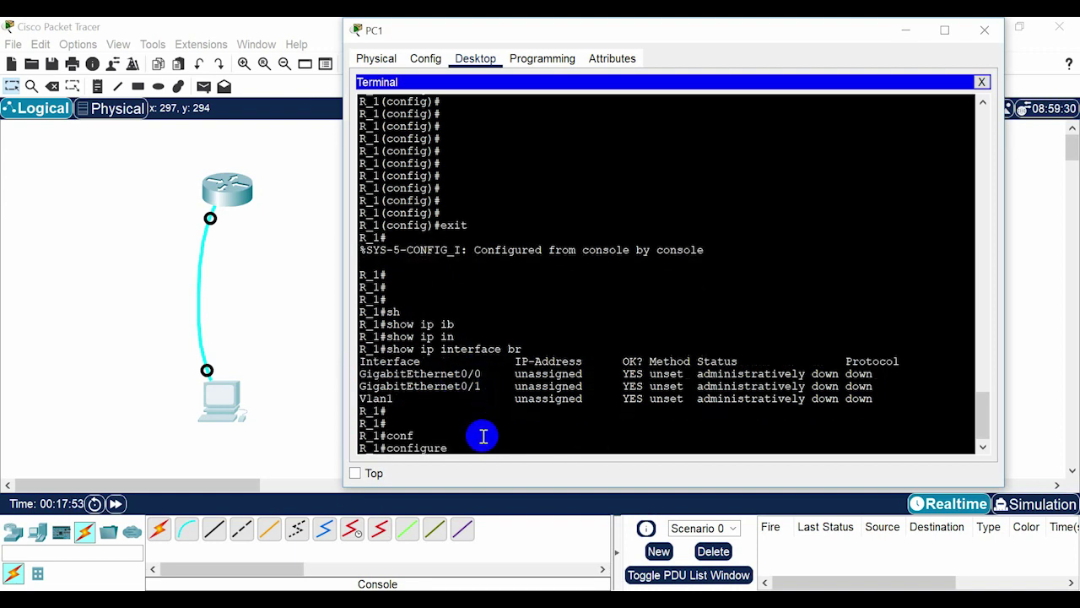
{"action": "type", "text": "ter"}
{"action": "key", "text": "Tab"}
{"action": "key", "text": "Return"}
{"action": "key", "text": "Return"}
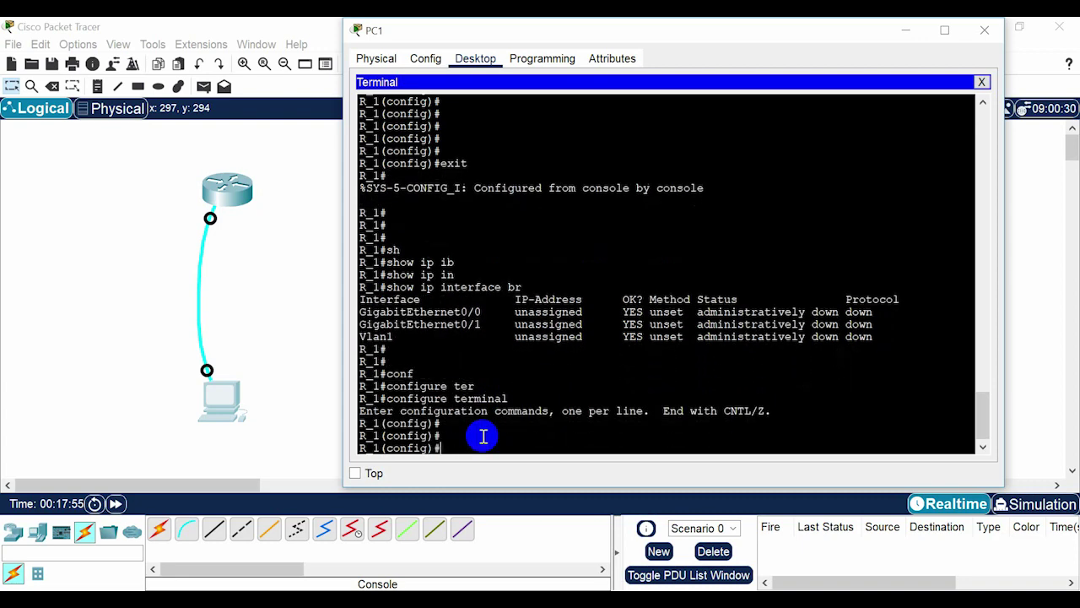
{"action": "type", "text": "in"}
{"action": "key", "text": "Tab"}
{"action": "type", "text": "gi"}
{"action": "key", "text": "Tab"}
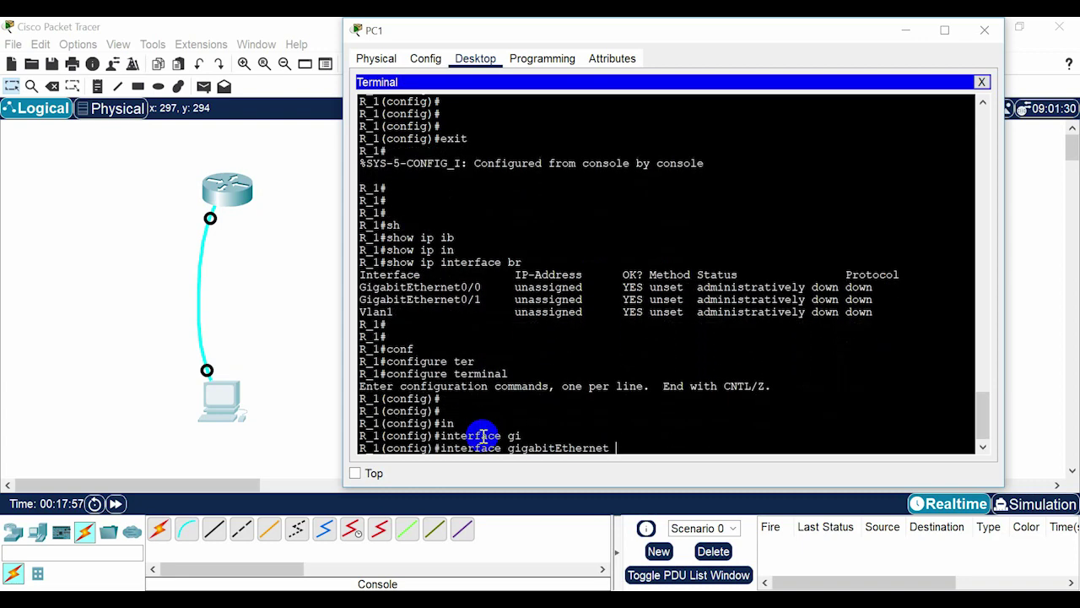
{"action": "type", "text": "0/0"}
{"action": "key", "text": "Return"}
{"action": "key", "text": "Return"}
{"action": "key", "text": "Return"}
{"action": "key", "text": "Return"}
{"action": "key", "text": "Return"}
{"action": "key", "text": "Return"}
{"action": "key", "text": "Return"}
{"action": "key", "text": "Return"}
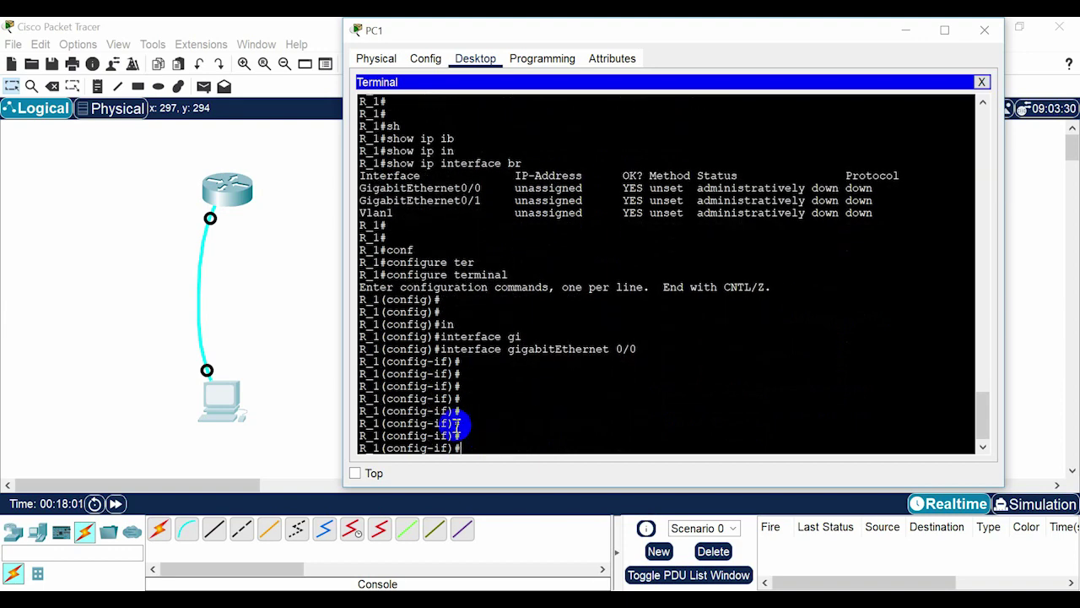
{"action": "left_click_drag", "start_coordinate": [386, 422], "coordinate": [454, 428]}
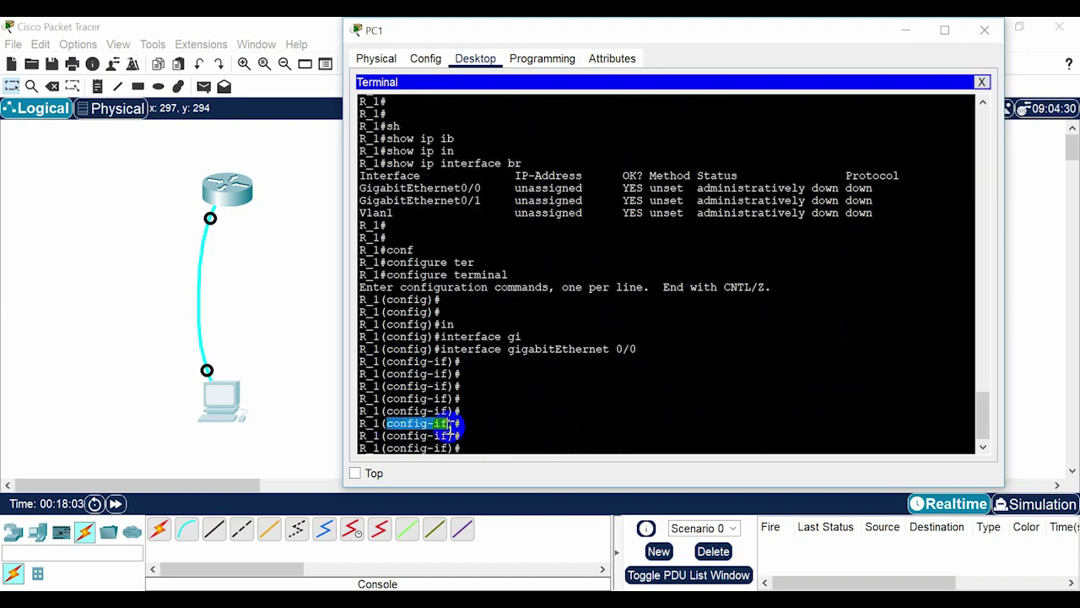
{"action": "left_click", "coordinate": [475, 439]}
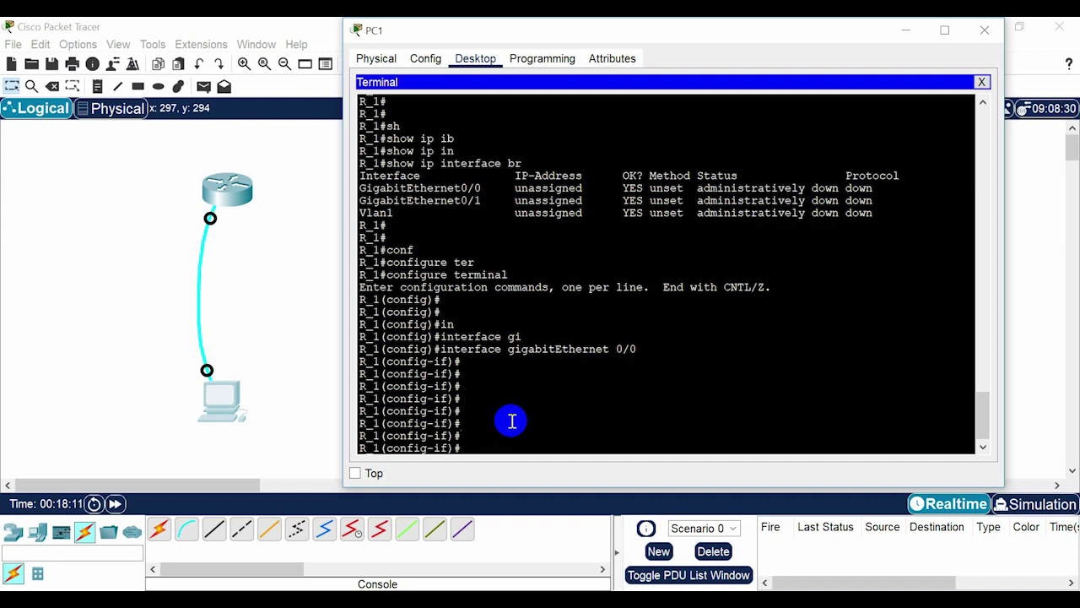
Assign IP address 192.168.1.100 with mask 255.255.255.0 to GigabitEthernet0/0.
{"action": "type", "text": "ip add"}
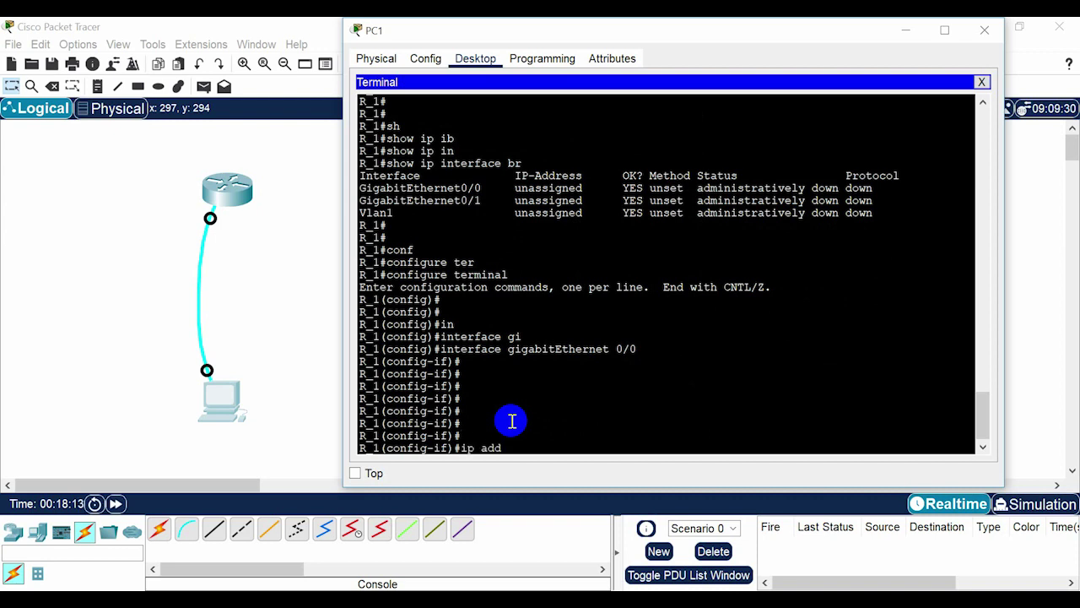
{"action": "type", "text": "re"}
{"action": "key", "text": "Tab"}
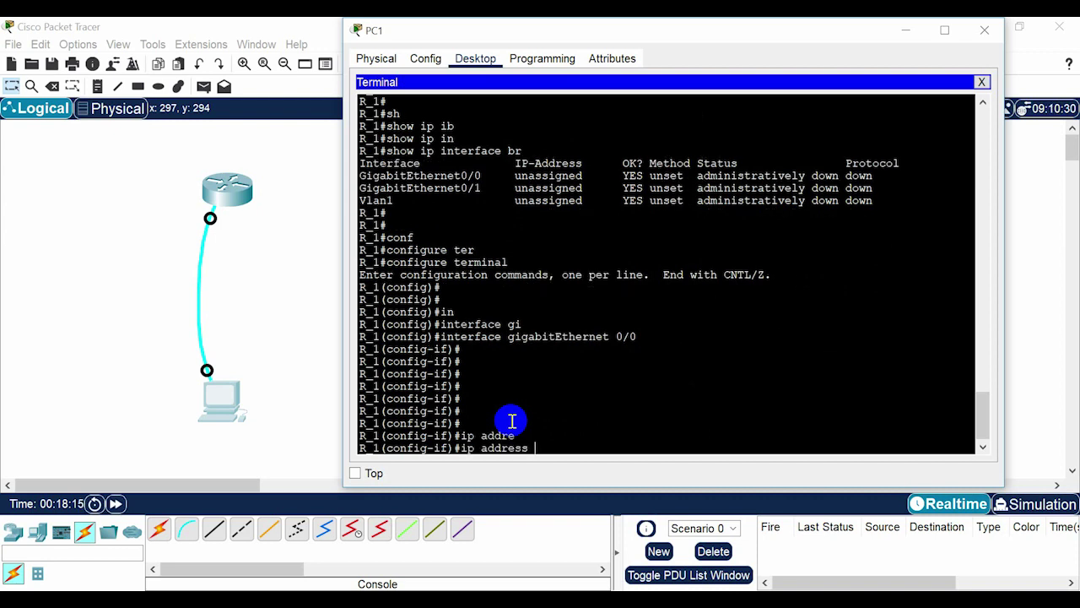
{"action": "type", "text": "192."}
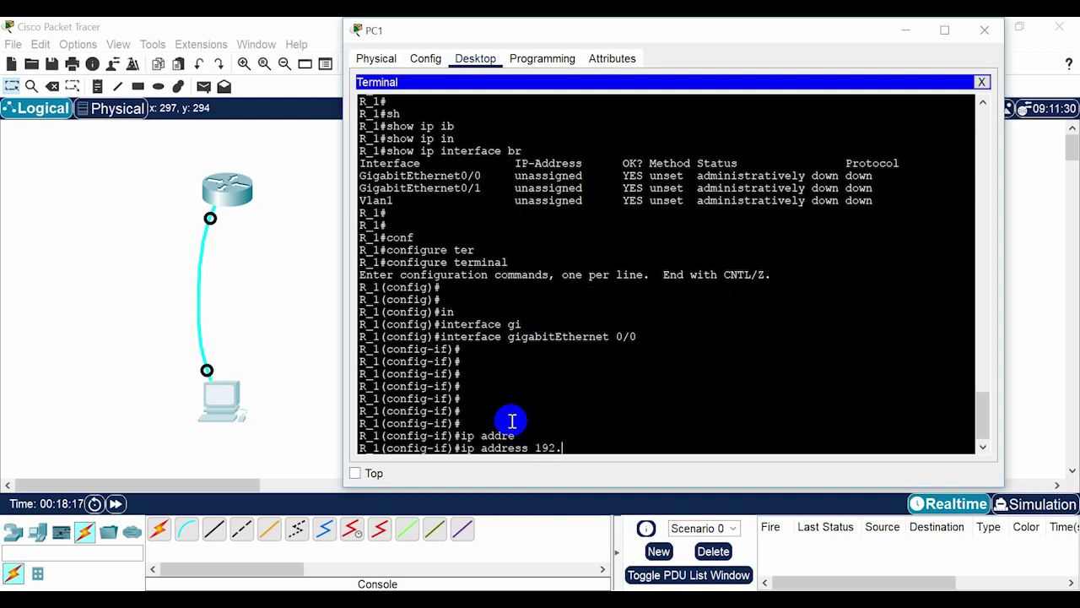
{"action": "type", "text": "168.1.100"}
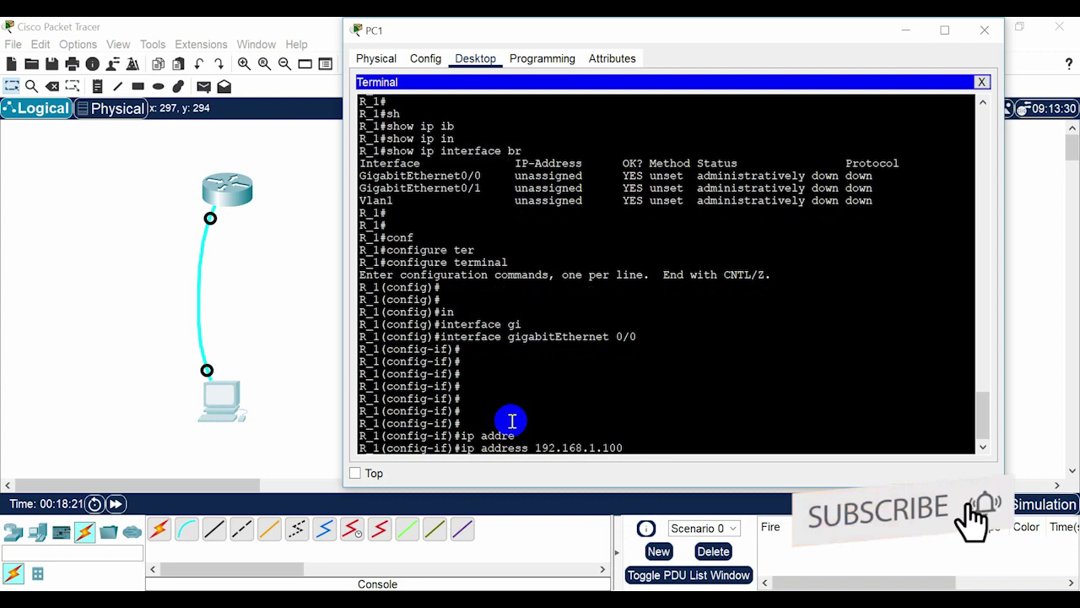
{"action": "type", "text": " 255.2"}
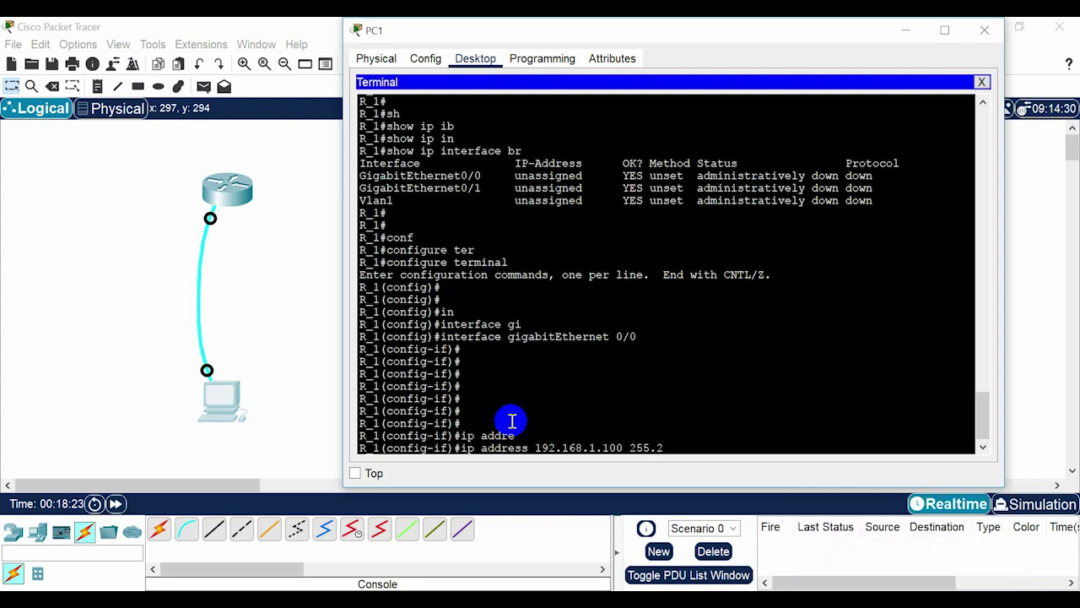
{"action": "type", "text": "55.255.0"}
{"action": "key", "text": "Return"}
{"action": "key", "text": "Return"}
{"action": "key", "text": "Return"}
{"action": "key", "text": "Return"}
{"action": "key", "text": "Return"}
{"action": "key", "text": "Return"}
{"action": "key", "text": "Return"}
{"action": "key", "text": "Return"}
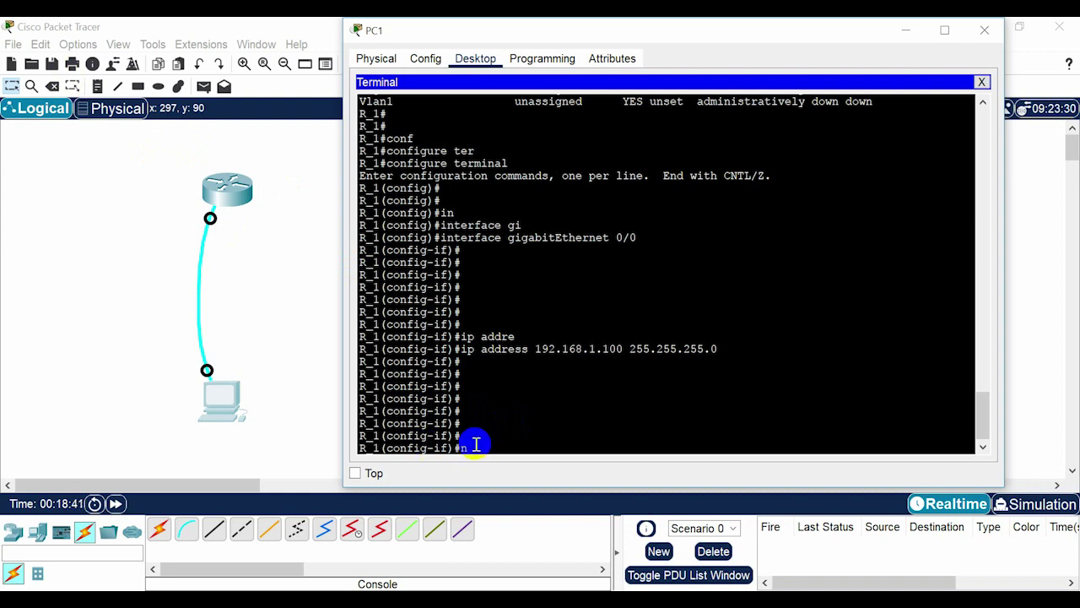
Bring GigabitEthernet0/0 up with no shutdown and check the state-change message.
{"action": "type", "text": "o sh"}
{"action": "key", "text": "Tab"}
{"action": "key", "text": "Return"}
{"action": "key", "text": "Return"}
{"action": "key", "text": "Return"}
{"action": "key", "text": "Return"}
{"action": "key", "text": "Return"}
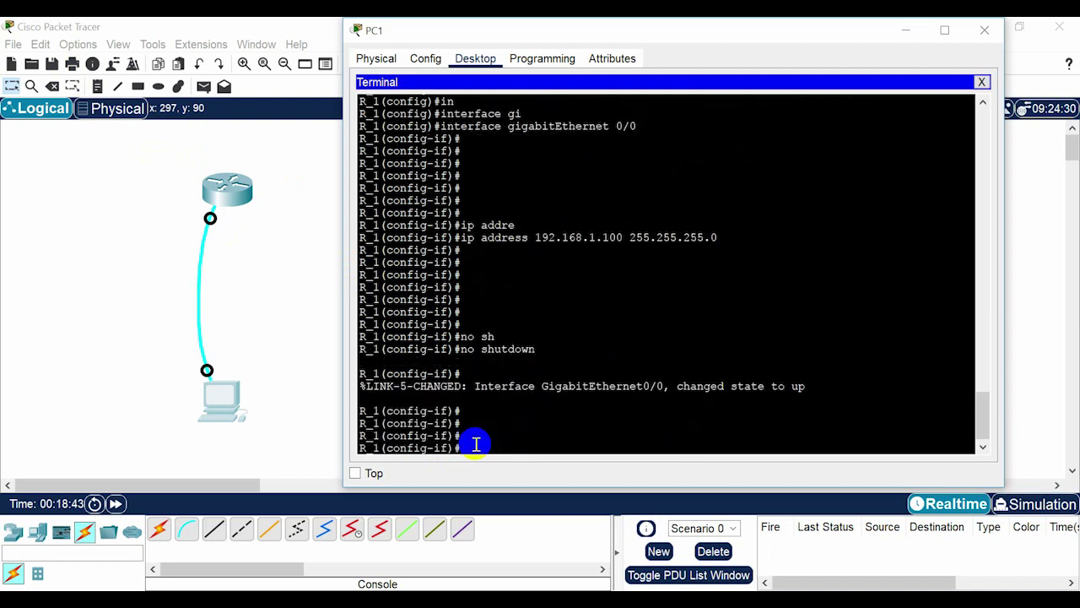
{"action": "key", "text": "Return"}
{"action": "key", "text": "Return"}
{"action": "left_click_drag", "start_coordinate": [426, 361], "coordinate": [907, 361]}
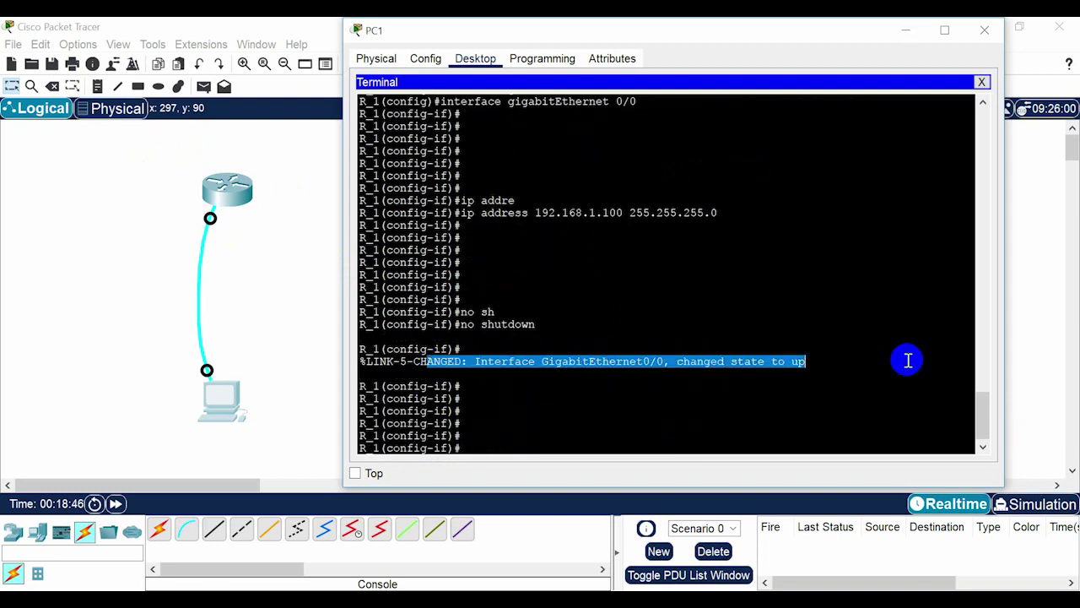
{"action": "left_click", "coordinate": [477, 436]}
Exit interface configuration back to the R_1(config)# prompt.
{"action": "type", "text": "e"}
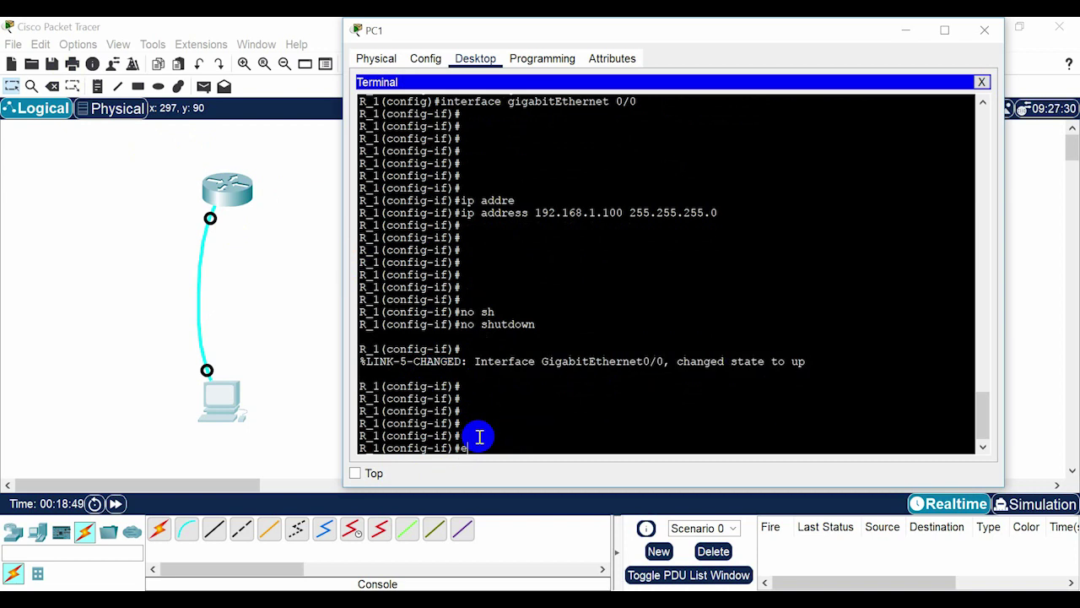
{"action": "type", "text": "xit"}
{"action": "key", "text": "Return"}
{"action": "key", "text": "Return"}
{"action": "key", "text": "Return"}
{"action": "key", "text": "Return"}
{"action": "key", "text": "Return"}
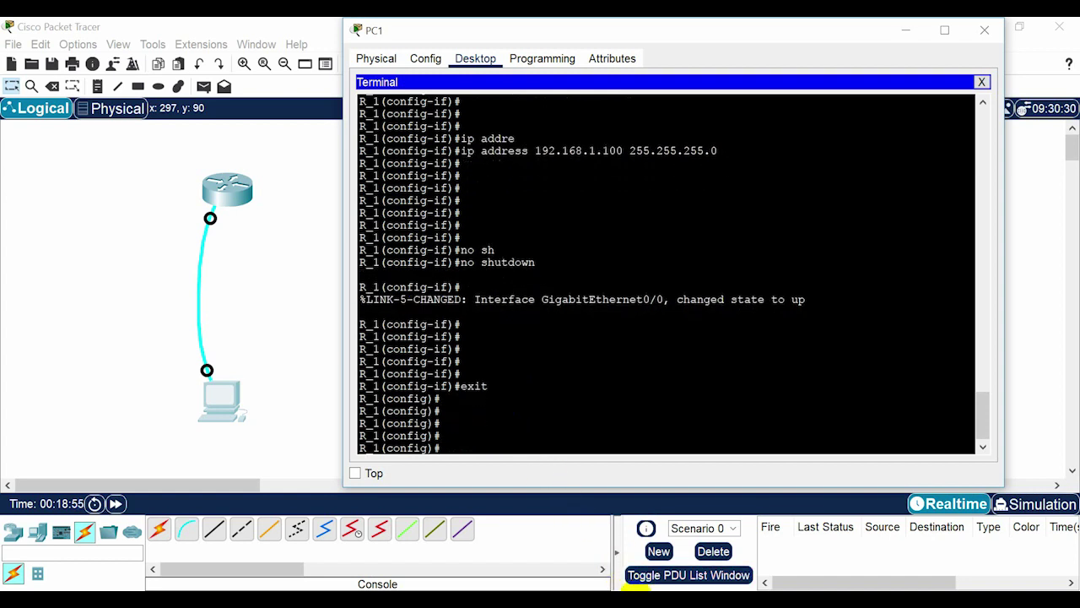
{"action": "left_click", "coordinate": [635, 590]}
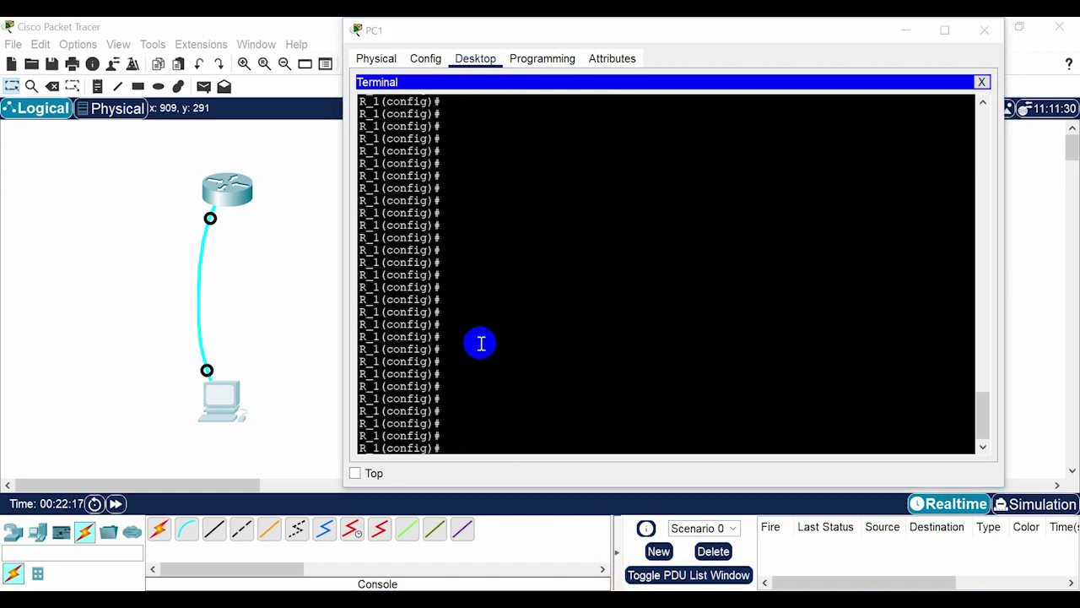
{"action": "left_click", "coordinate": [481, 343]}
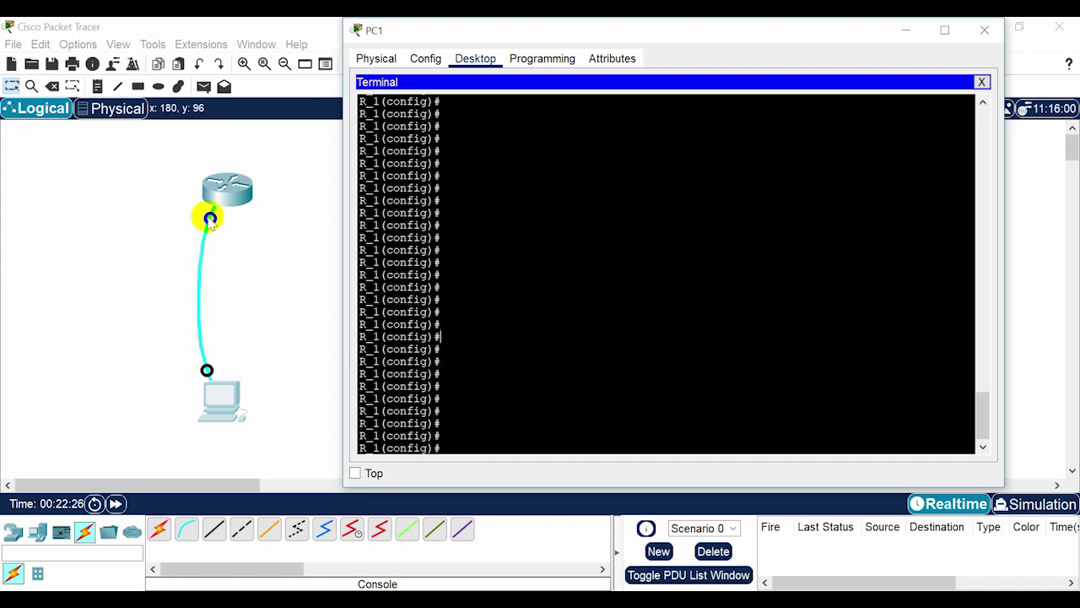
Under line console 0, set the console password and enable login.
{"action": "left_click", "coordinate": [460, 388]}
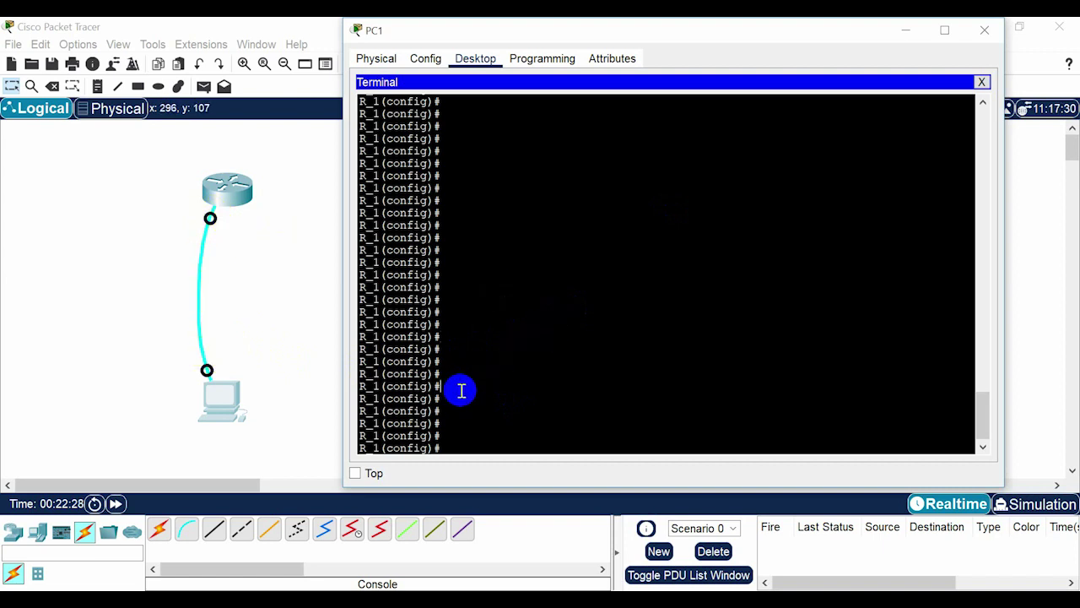
{"action": "type", "text": "lin"}
{"action": "key", "text": "Tab"}
{"action": "type", "text": "con"}
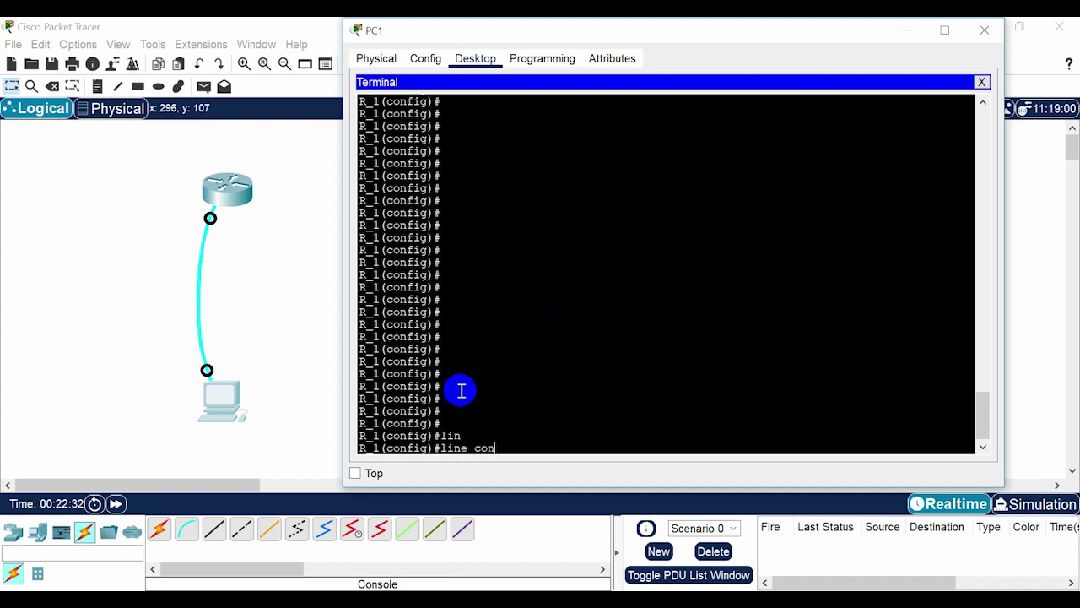
{"action": "key", "text": "Tab"}
{"action": "type", "text": "0"}
{"action": "key", "text": "Return"}
{"action": "key", "text": "Return"}
{"action": "key", "text": "Return"}
{"action": "key", "text": "Return"}
{"action": "key", "text": "Return"}
{"action": "key", "text": "Return"}
{"action": "key", "text": "Return"}
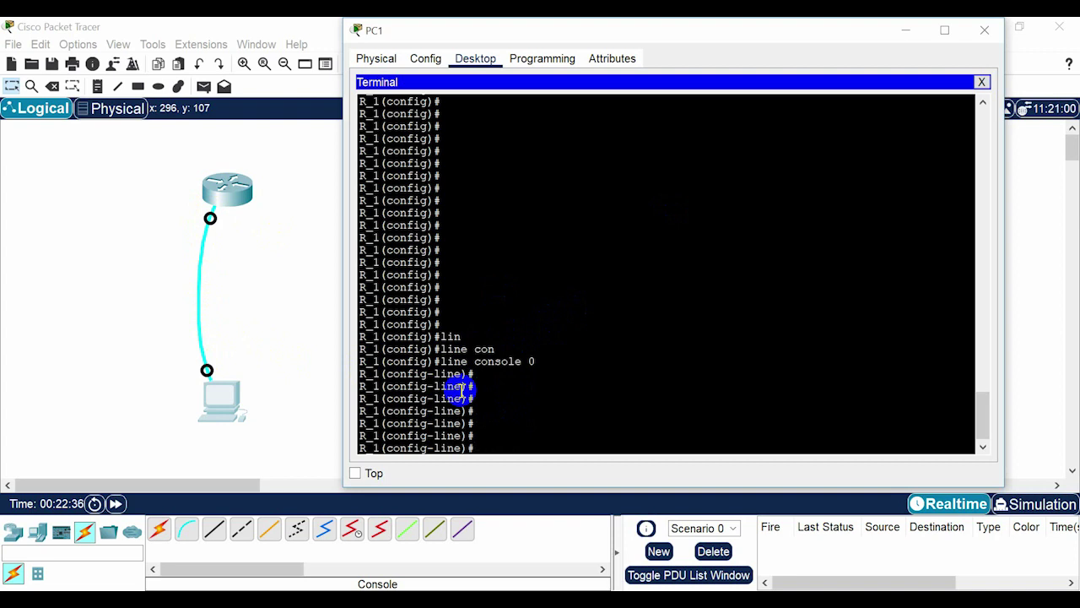
{"action": "type", "text": "pas"}
{"action": "key", "text": "Tab"}
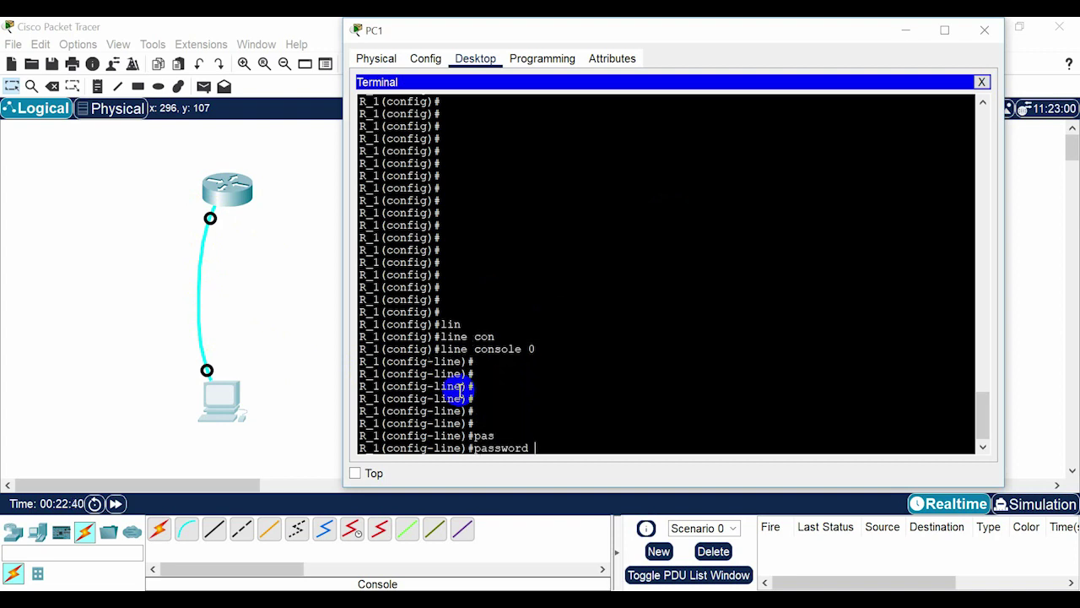
{"action": "type", "text": "1234"}
{"action": "key", "text": "Return"}
{"action": "key", "text": "Return"}
{"action": "key", "text": "Return"}
{"action": "key", "text": "Return"}
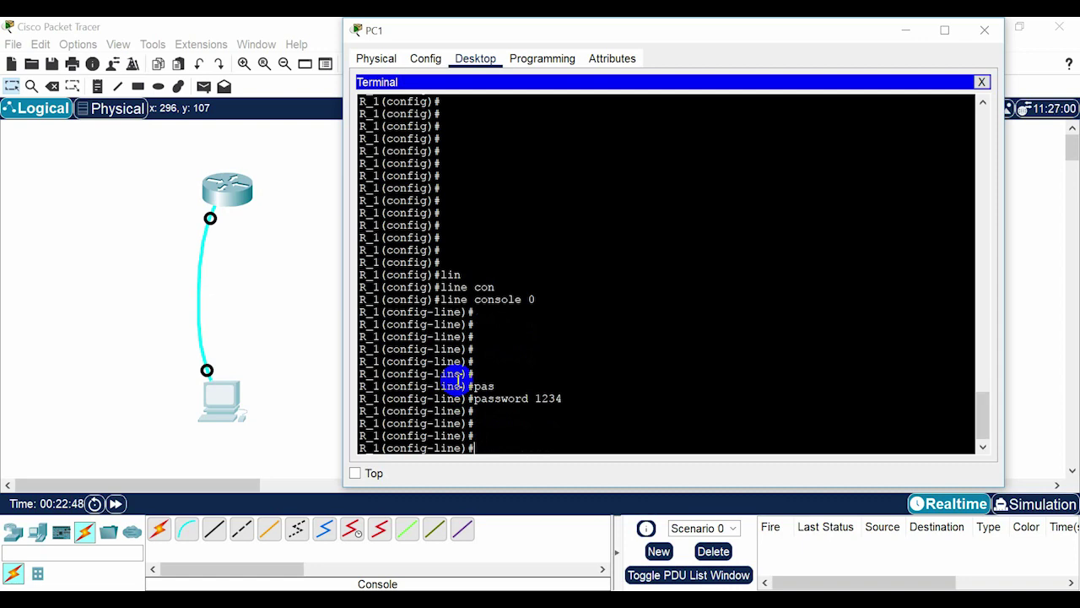
{"action": "type", "text": "login"}
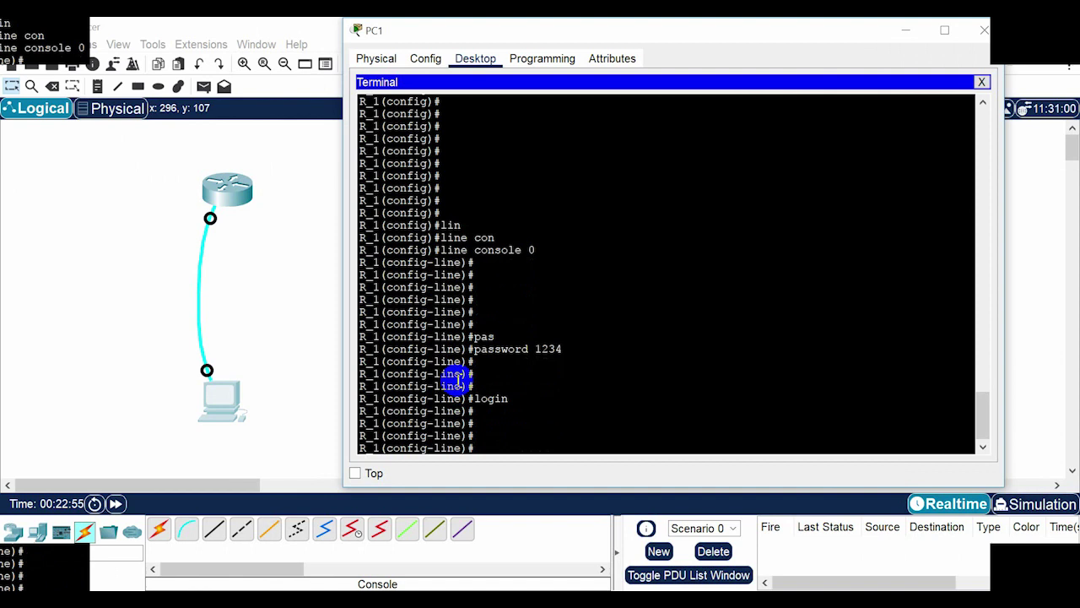
Return to privileged mode with end, then log out with exit to the access verification prompt.
{"action": "type", "text": "end"}
{"action": "key", "text": "Return"}
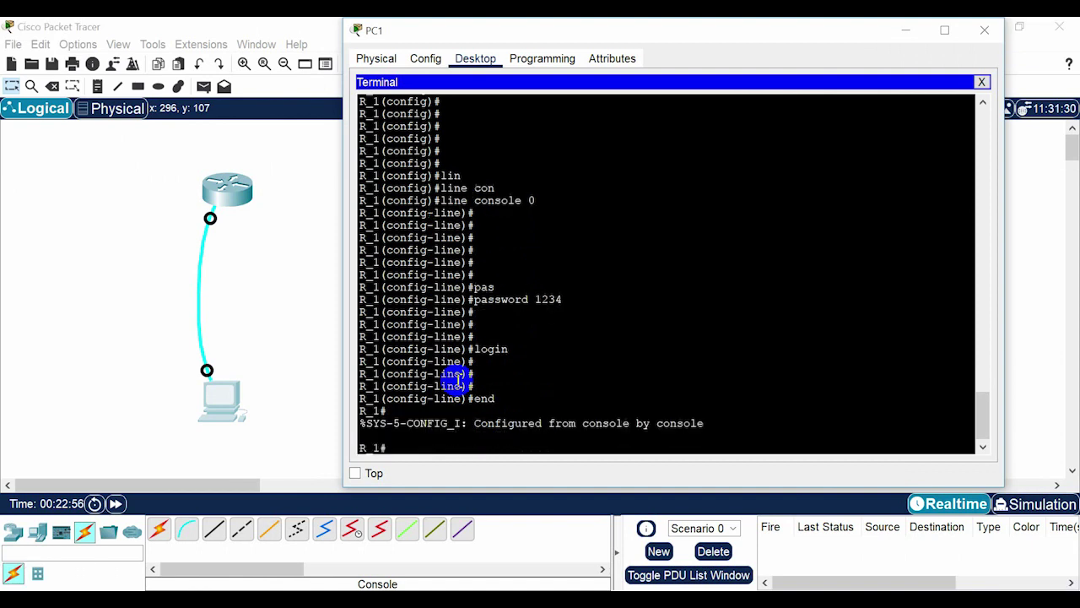
{"action": "type", "text": "exit"}
{"action": "key", "text": "Return"}
{"action": "key", "text": "Return"}
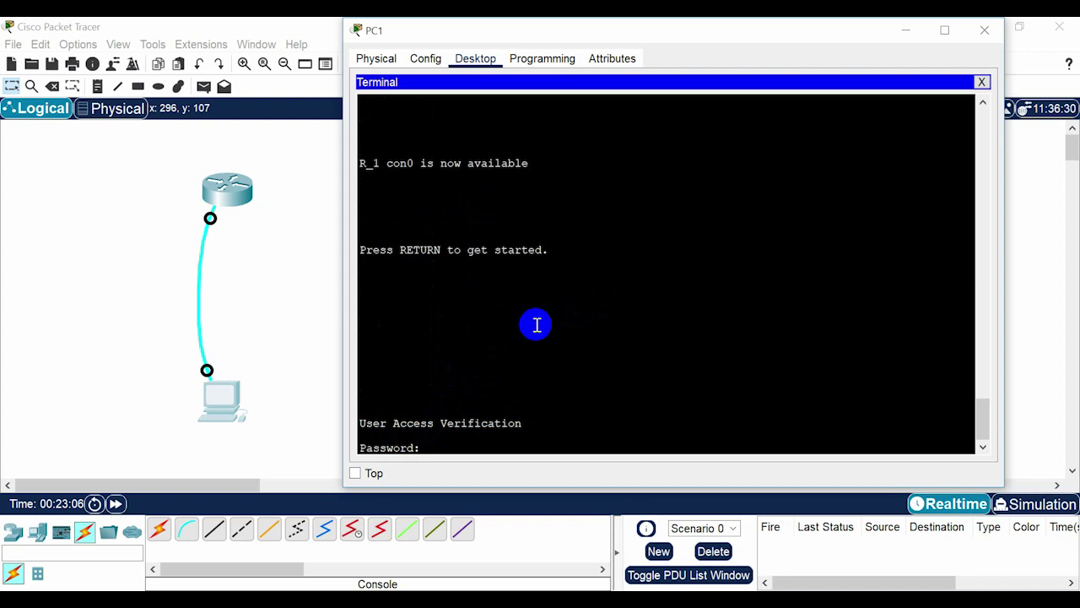
Log into R_1 with the console password, then enter enable mode by supplying the enable password.
{"action": "key", "text": "Return"}
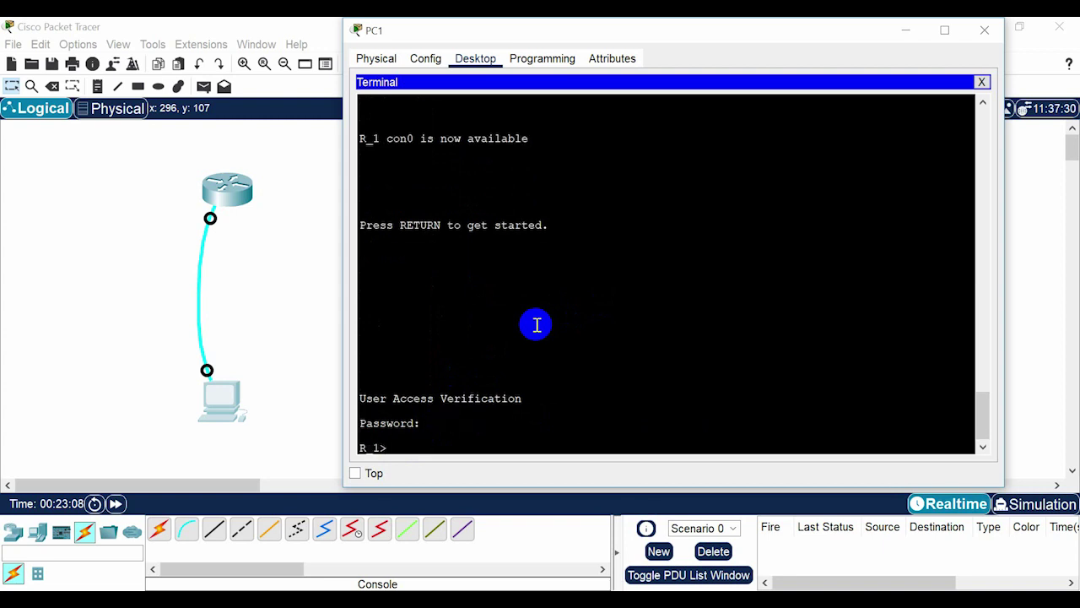
{"action": "key", "text": "Return"}
{"action": "type", "text": "ena"}
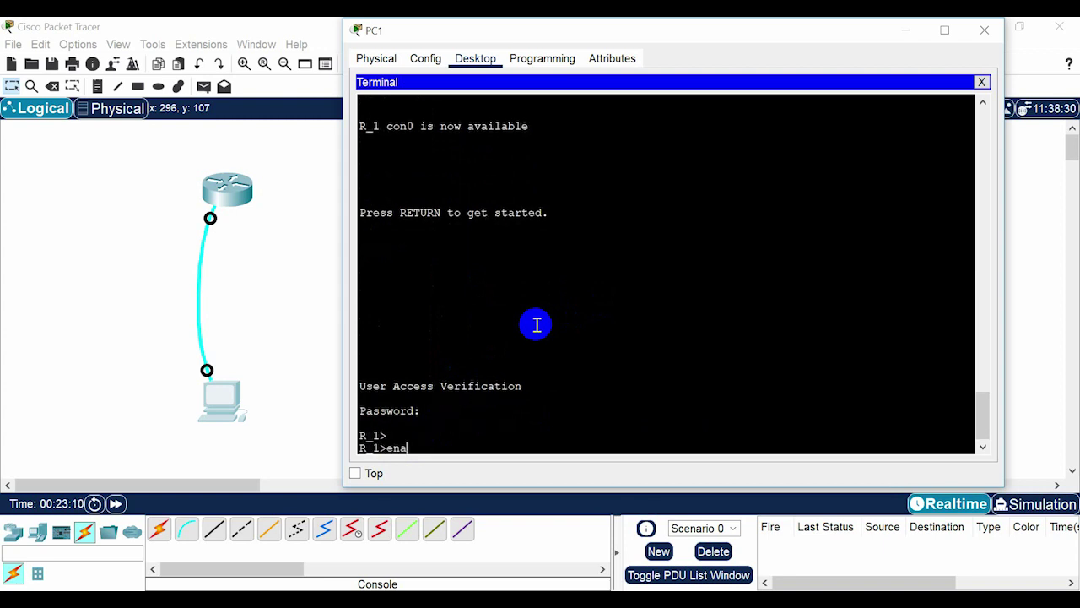
{"action": "type", "text": "ble"}
{"action": "key", "text": "Return"}
{"action": "key", "text": "Return"}
{"action": "key", "text": "Return"}
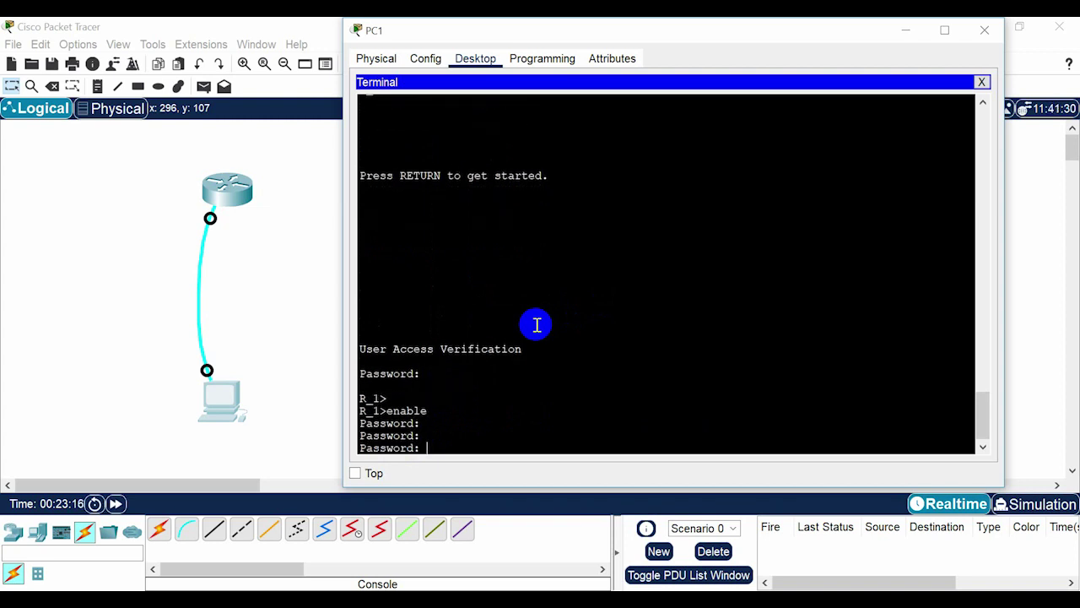
{"action": "key", "text": "Return"}
{"action": "key", "text": "Return"}
{"action": "key", "text": "Return"}
{"action": "key", "text": "Return"}
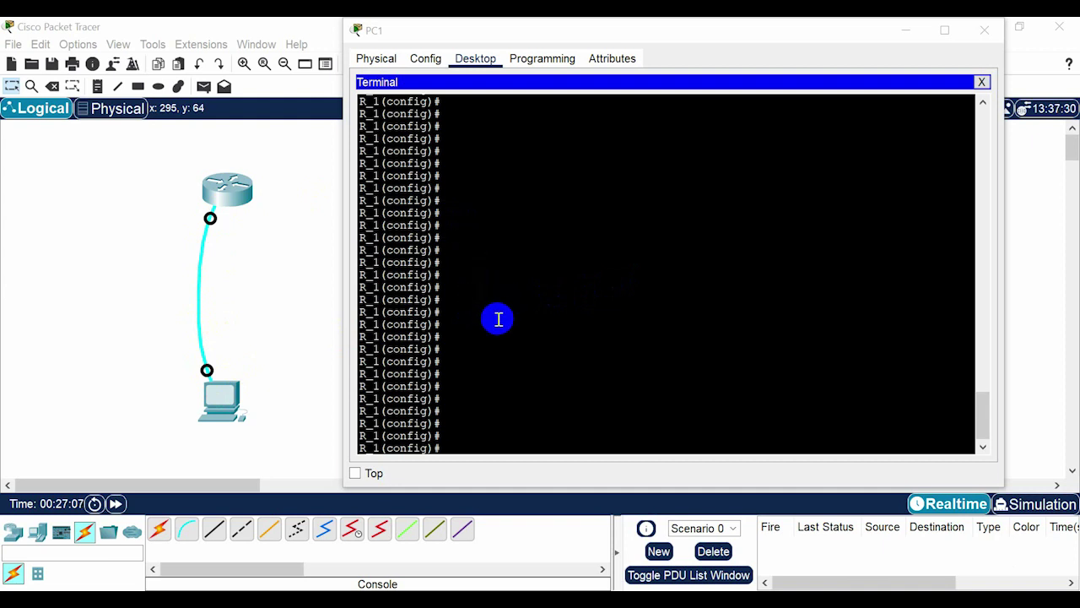
Type exec-timeout 3 20 at R_1(config)#, then delete the timeout values.
{"action": "left_click", "coordinate": [498, 321]}
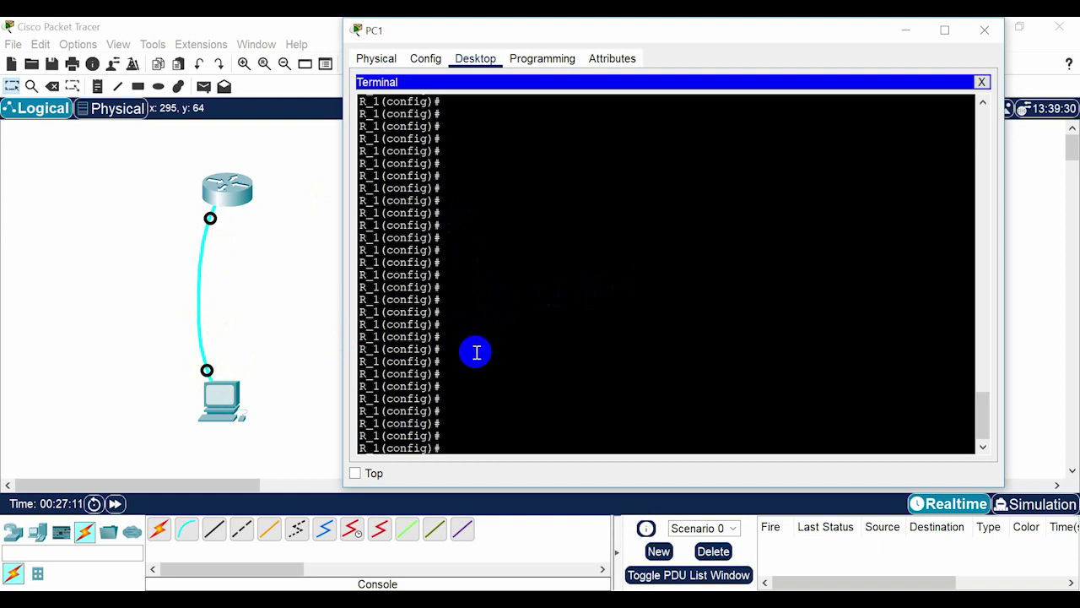
{"action": "type", "text": "exe"}
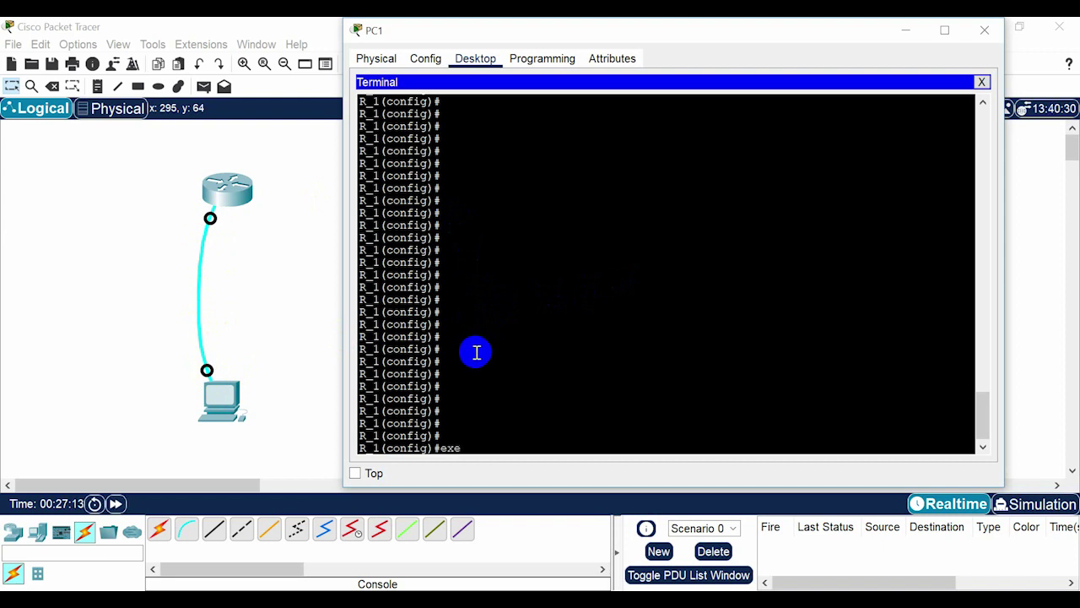
{"action": "type", "text": "c-timeout 3 20"}
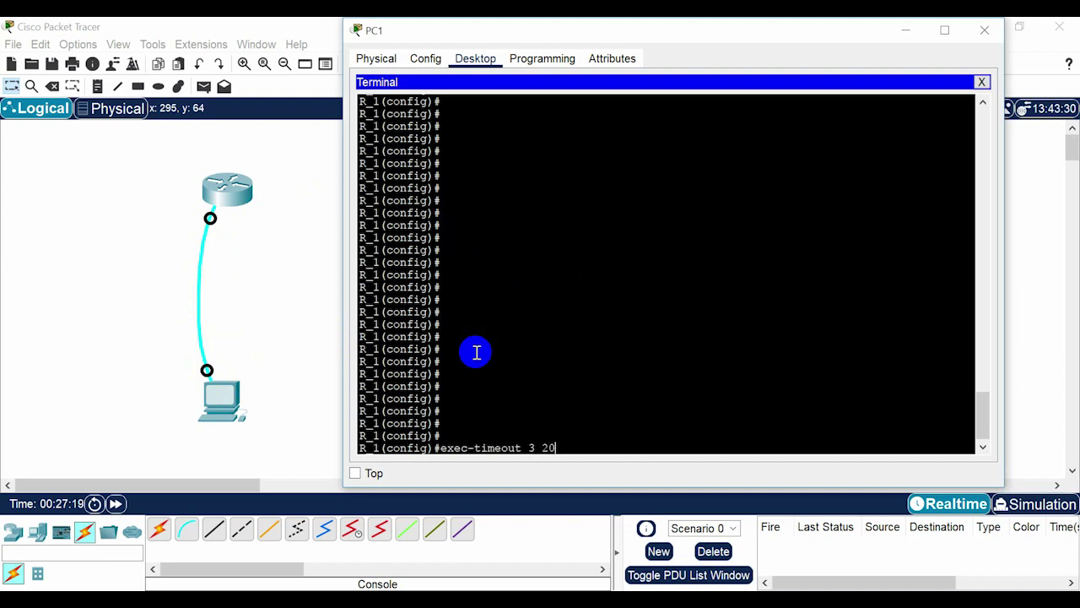
{"action": "left_click_drag", "start_coordinate": [527, 448], "coordinate": [558, 450]}
{"action": "left_click", "coordinate": [582, 446]}
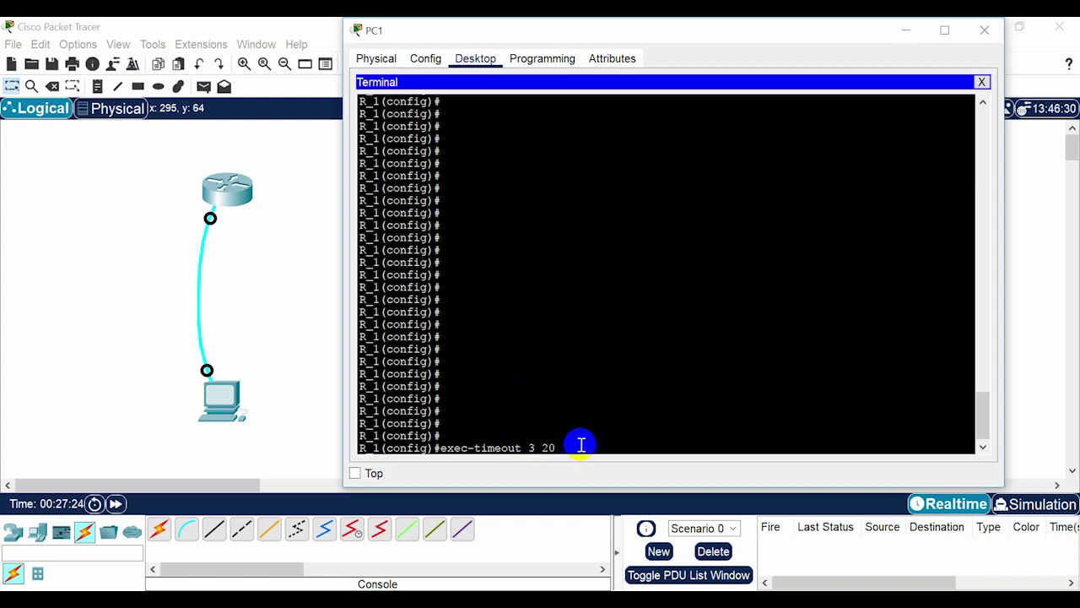
{"action": "left_click_drag", "start_coordinate": [582, 445], "coordinate": [531, 449]}
{"action": "key", "text": "BackSpace"}
{"action": "key", "text": "BackSpace"}
{"action": "key", "text": "BackSpace"}
{"action": "key", "text": "BackSpace"}
{"action": "key", "text": "BackSpace"}
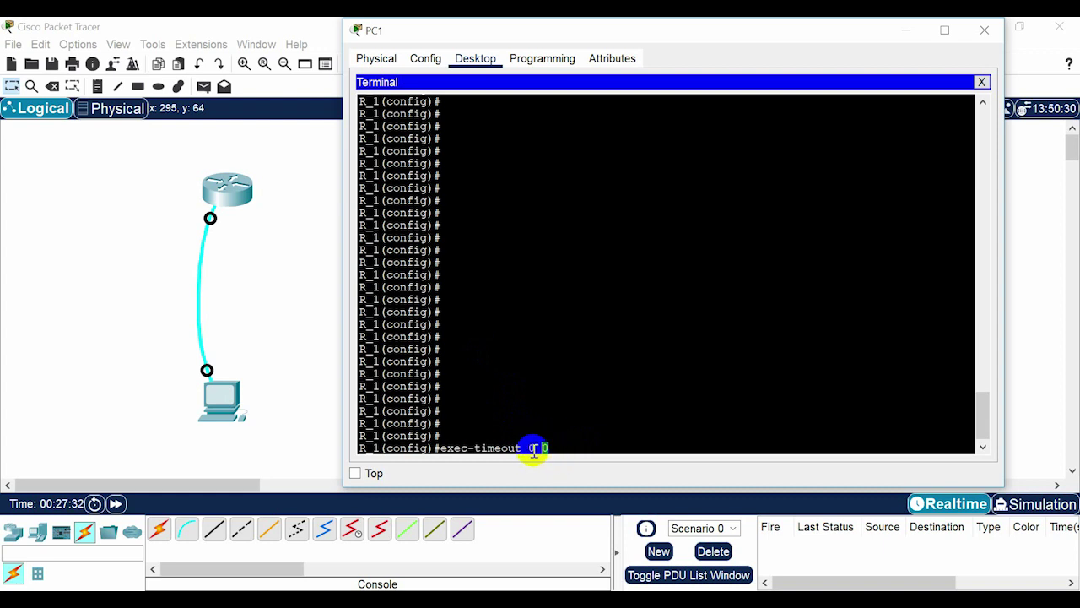
Run exec-timeout 0 0, which R_1 rejects as invalid input in global configuration.
{"action": "left_click_drag", "start_coordinate": [531, 448], "coordinate": [566, 446]}
{"action": "left_click", "coordinate": [567, 447]}
{"action": "key", "text": "Return"}
{"action": "key", "text": "Return"}
{"action": "key", "text": "Return"}
{"action": "key", "text": "Return"}
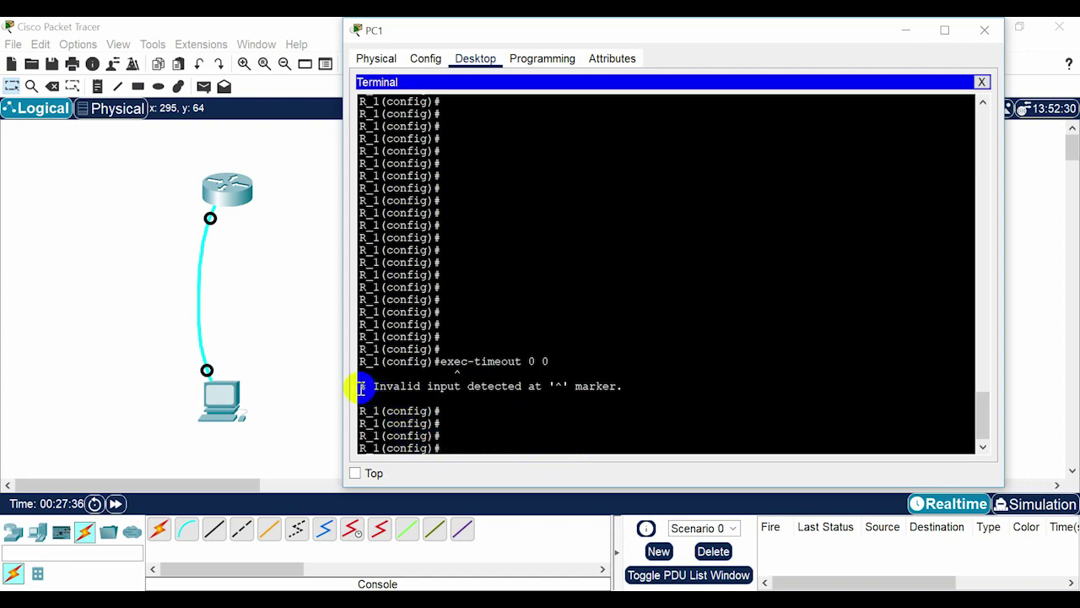
{"action": "left_click_drag", "start_coordinate": [362, 386], "coordinate": [623, 389]}
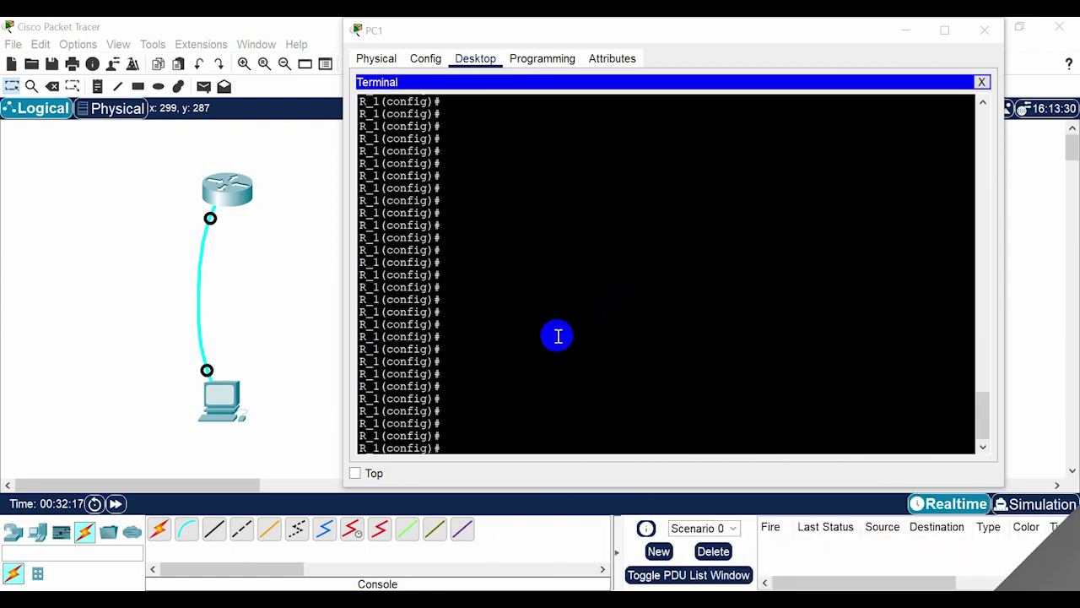
{"action": "left_click", "coordinate": [511, 370]}
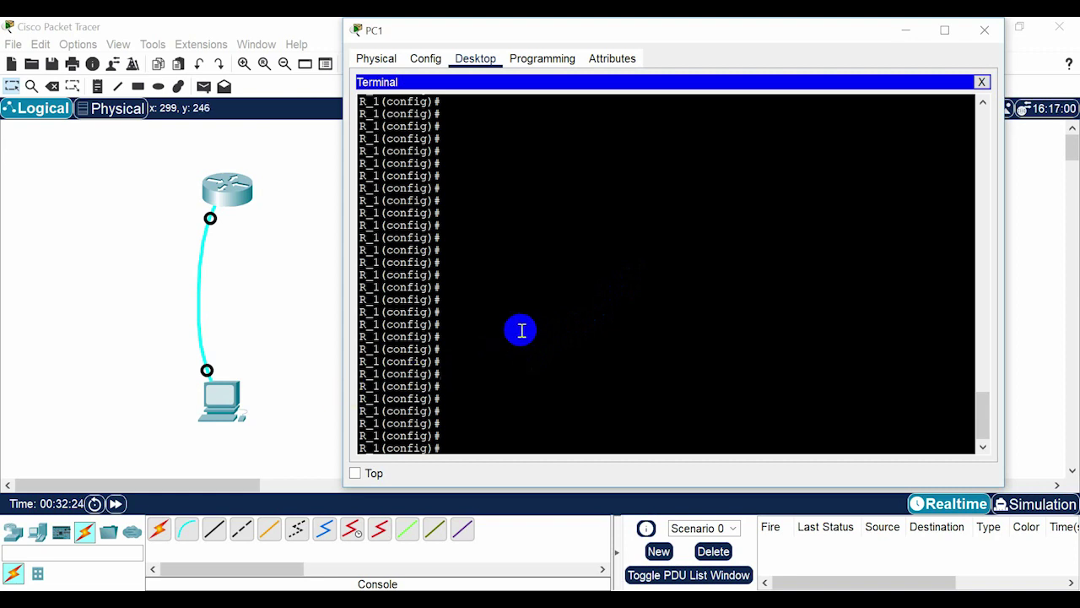
Under line vty 0 4, set the vty password.
{"action": "type", "text": "1ine vty"}
{"action": "key", "text": "Tab"}
{"action": "type", "text": "0"}
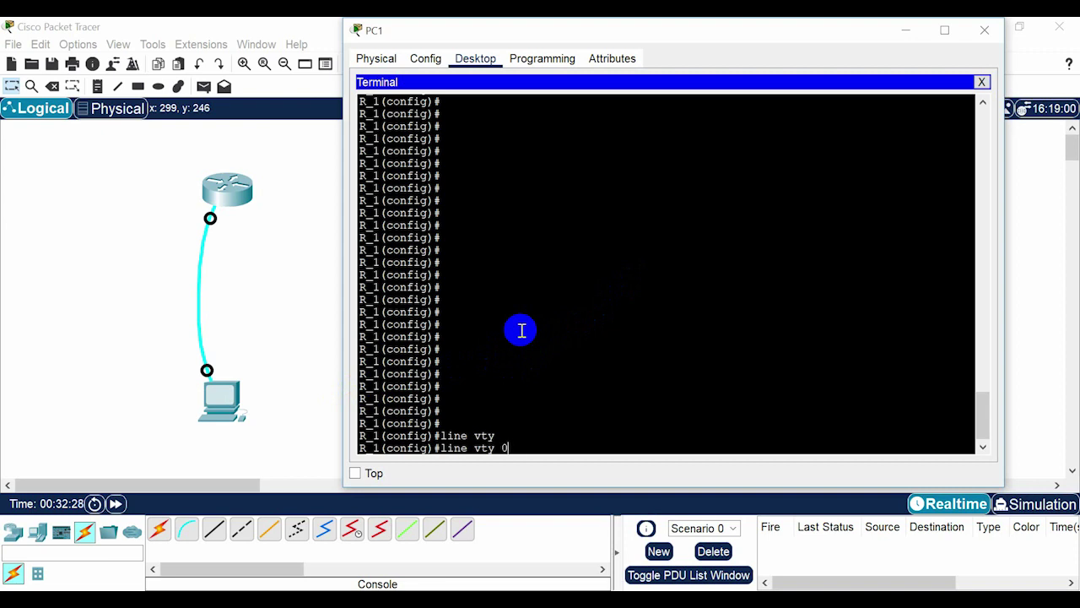
{"action": "type", "text": " 4"}
{"action": "key", "text": "Return"}
{"action": "key", "text": "Return"}
{"action": "key", "text": "Return"}
{"action": "key", "text": "Return"}
{"action": "key", "text": "Return"}
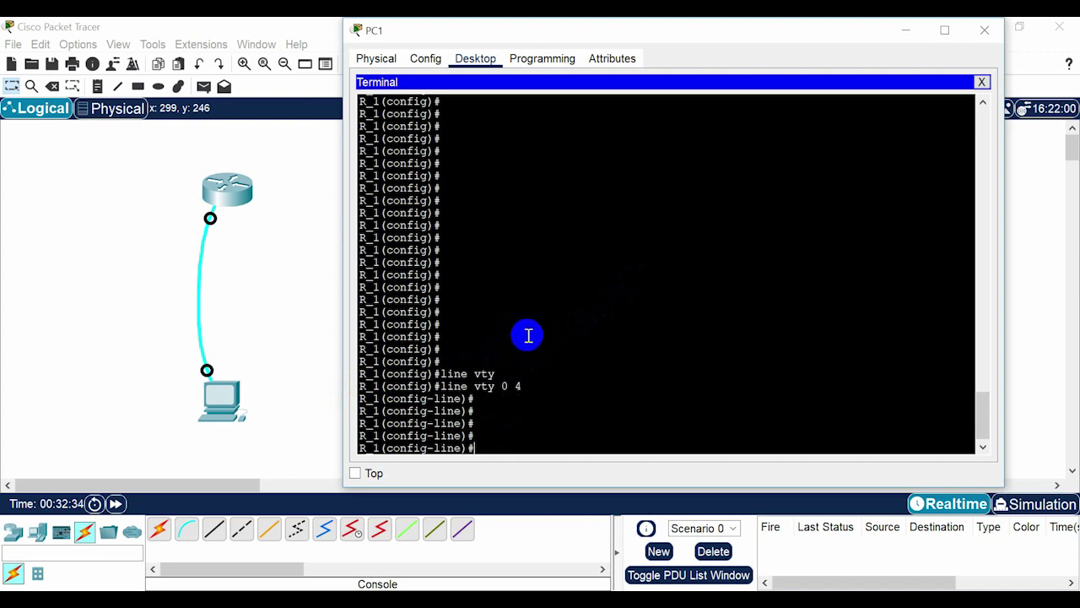
{"action": "type", "text": "pass"}
{"action": "key", "text": "Tab"}
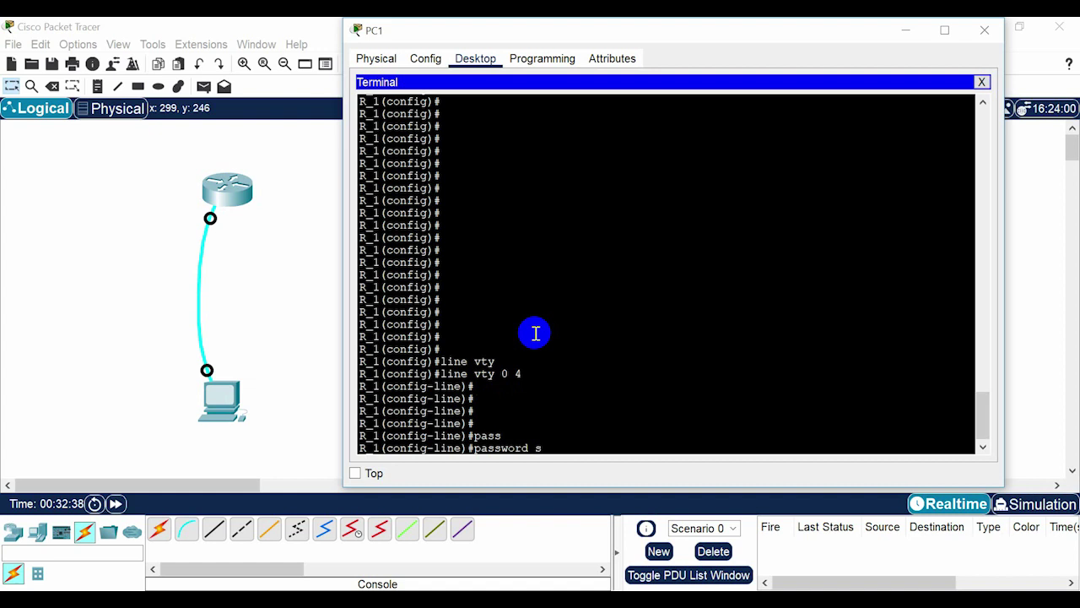
{"action": "type", "text": "sa12"}
{"action": "key", "text": "Return"}
{"action": "key", "text": "Return"}
{"action": "key", "text": "Return"}
{"action": "key", "text": "Return"}
{"action": "key", "text": "Return"}
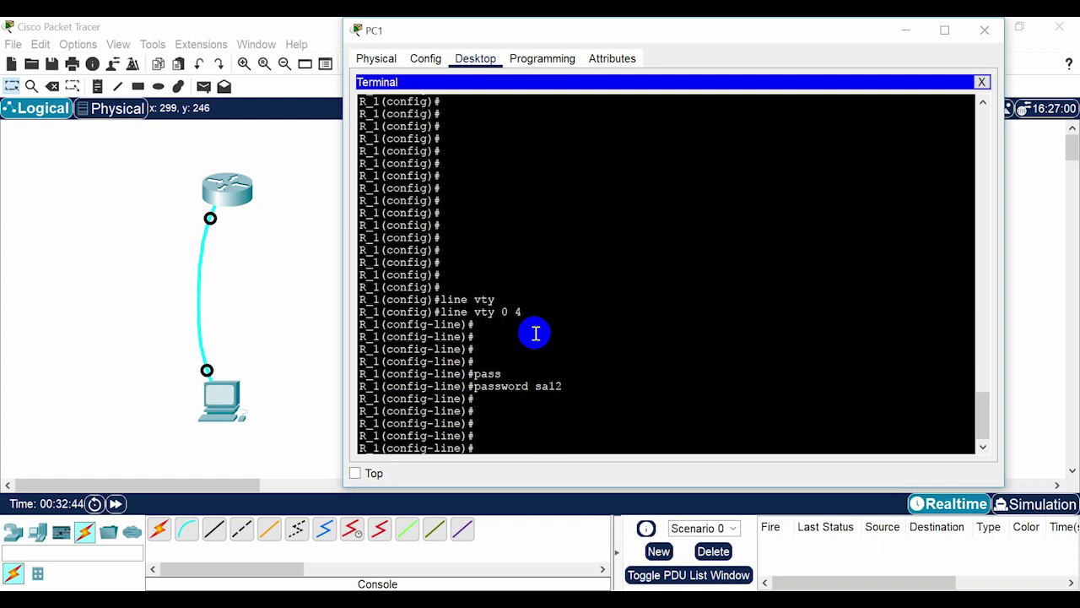
Require login on the vty lines and return to privileged EXEC with end.
{"action": "type", "text": "logi"}
{"action": "key", "text": "Return"}
{"action": "key", "text": "Return"}
{"action": "key", "text": "Return"}
{"action": "key", "text": "Return"}
{"action": "key", "text": "Return"}
{"action": "key", "text": "Return"}
{"action": "key", "text": "Return"}
{"action": "key", "text": "Return"}
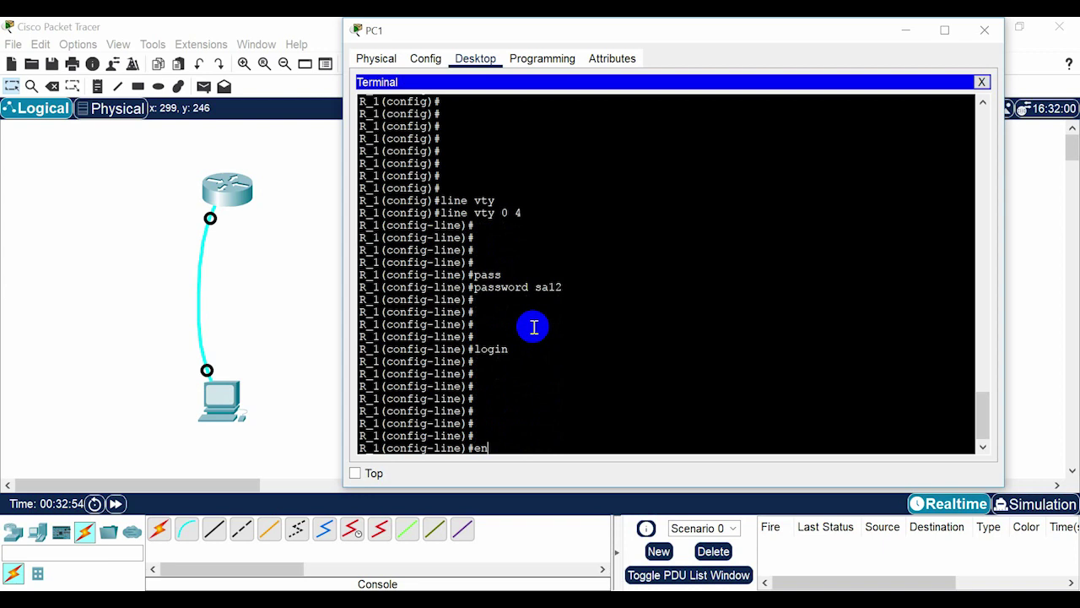
{"action": "type", "text": "end"}
{"action": "key", "text": "Return"}
{"action": "key", "text": "Return"}
{"action": "key", "text": "Return"}
{"action": "key", "text": "Return"}
{"action": "key", "text": "Return"}
{"action": "key", "text": "Return"}
{"action": "key", "text": "Return"}
{"action": "key", "text": "Return"}
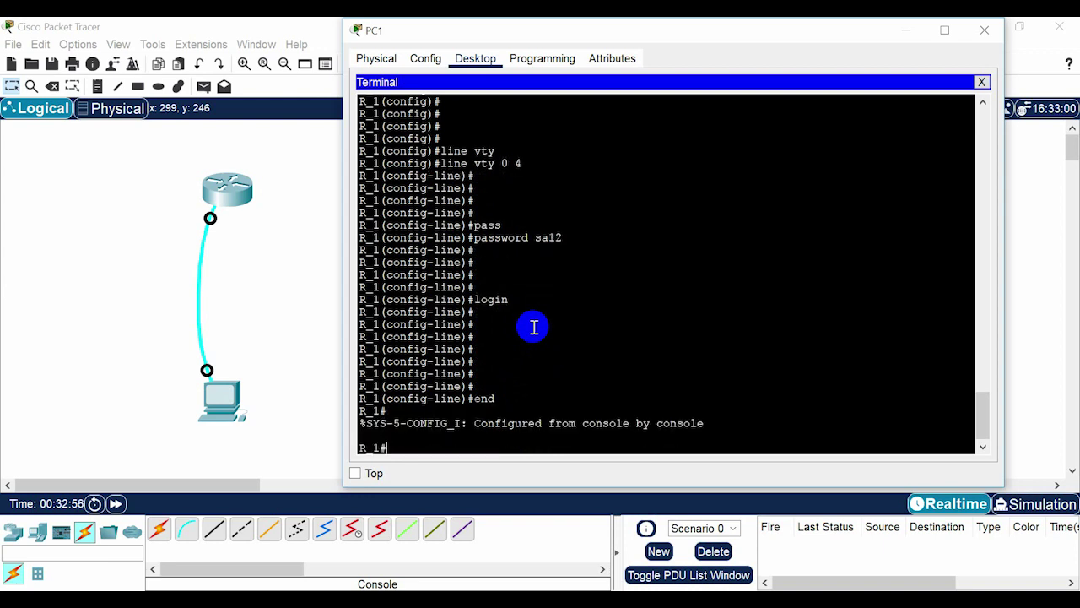
{"action": "key", "text": "Return"}
{"action": "key", "text": "Return"}
{"action": "key", "text": "Return"}
{"action": "key", "text": "Return"}
{"action": "key", "text": "Return"}
{"action": "key", "text": "Return"}
{"action": "key", "text": "Return"}
{"action": "key", "text": "Return"}
{"action": "key", "text": "Return"}
{"action": "key", "text": "Return"}
{"action": "key", "text": "Return"}
{"action": "key", "text": "Return"}
{"action": "key", "text": "Return"}
{"action": "key", "text": "Return"}
{"action": "key", "text": "Return"}
{"action": "key", "text": "Return"}
{"action": "key", "text": "Return"}
{"action": "key", "text": "Return"}
{"action": "key", "text": "Return"}
{"action": "key", "text": "Return"}
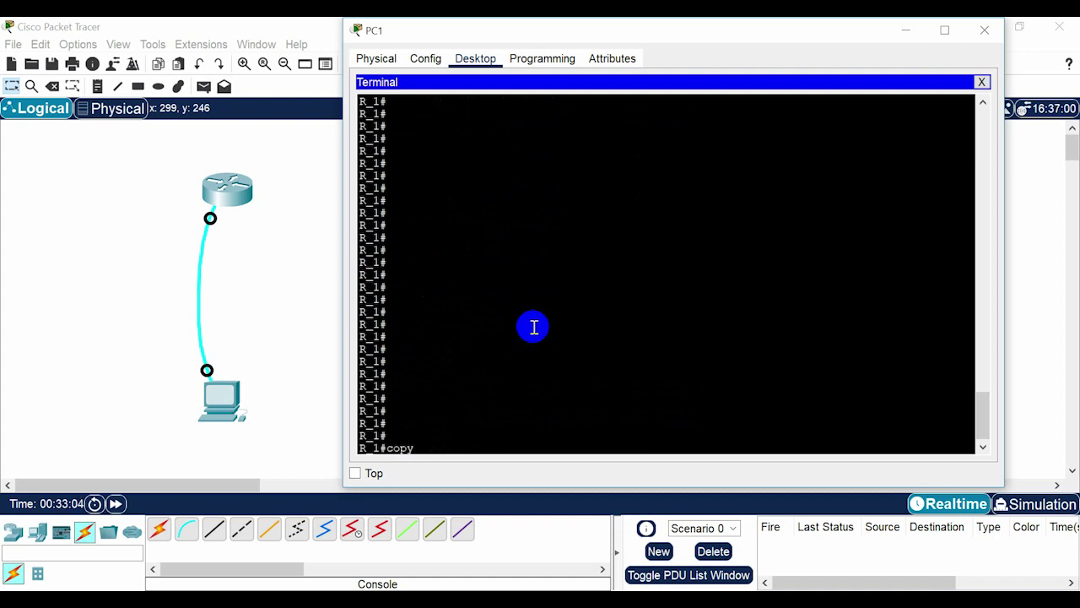
Save the running-config to startup-config with copy running-config startup-config, then again with wr.
{"action": "type", "text": "n"}
{"action": "key", "text": "Tab"}
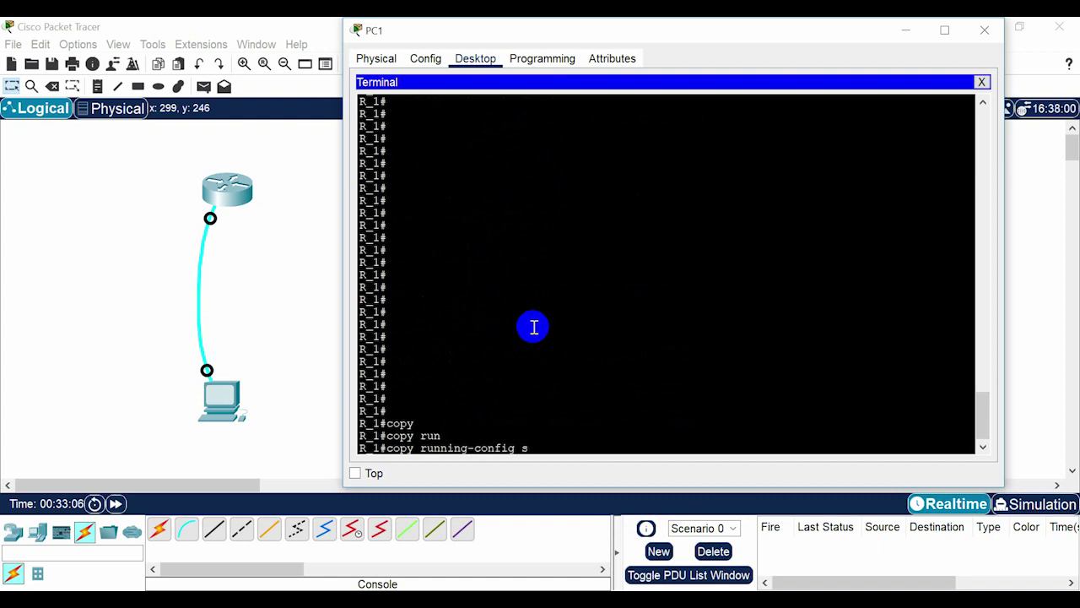
{"action": "type", "text": "st"}
{"action": "key", "text": "Tab"}
{"action": "key", "text": "Return"}
{"action": "key", "text": "Return"}
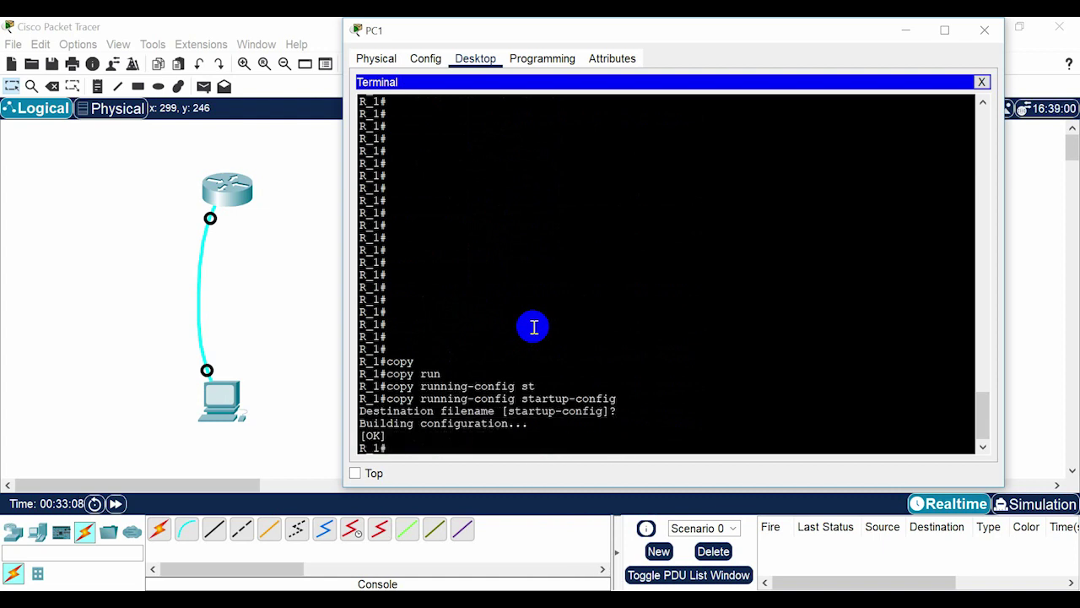
{"action": "key", "text": "Return"}
{"action": "key", "text": "Return"}
{"action": "key", "text": "Return"}
{"action": "key", "text": "Return"}
{"action": "key", "text": "Return"}
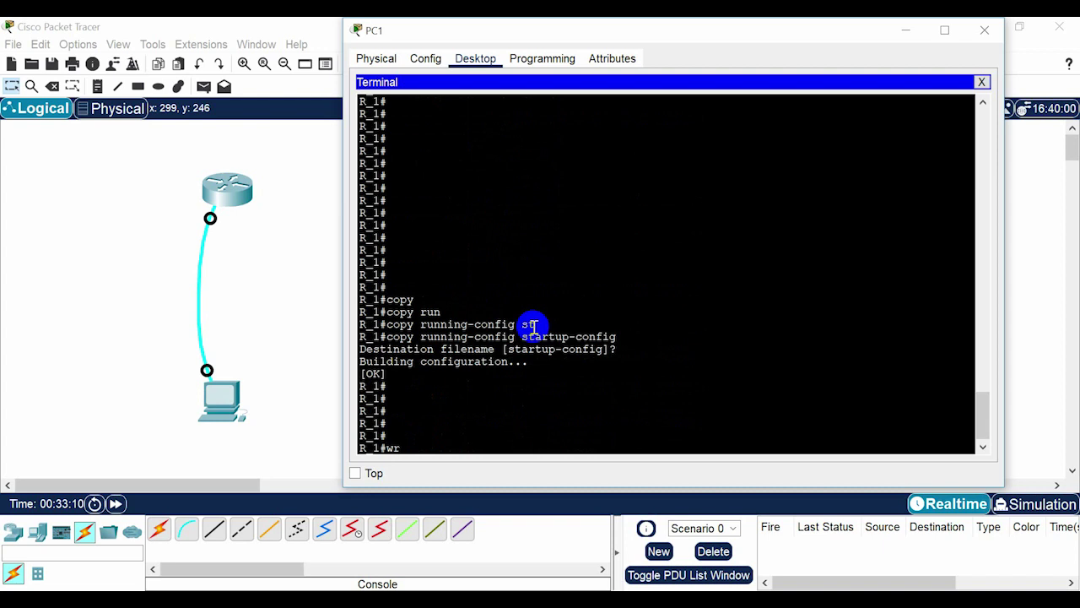
{"action": "type", "text": "wr"}
{"action": "key", "text": "Return"}
{"action": "key", "text": "Return"}
{"action": "key", "text": "Return"}
{"action": "key", "text": "Return"}
{"action": "key", "text": "Return"}
{"action": "key", "text": "Return"}
{"action": "key", "text": "Return"}
{"action": "key", "text": "Return"}
{"action": "key", "text": "Return"}
{"action": "key", "text": "Return"}
{"action": "key", "text": "Return"}
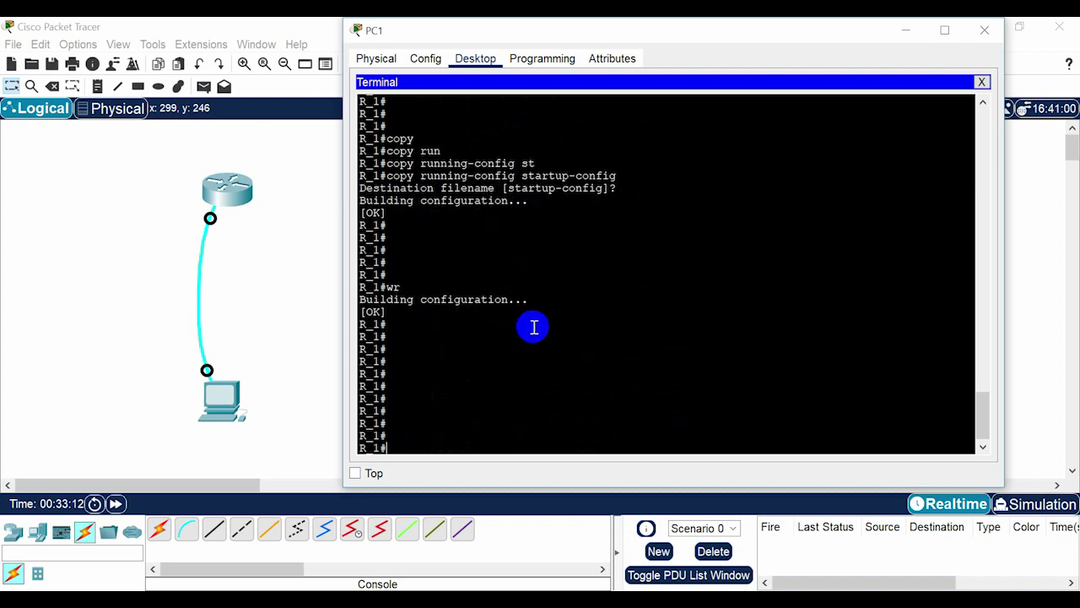
{"action": "key", "text": "Return"}
{"action": "key", "text": "Return"}
{"action": "key", "text": "Return"}
{"action": "key", "text": "Return"}
{"action": "key", "text": "Return"}
{"action": "key", "text": "Return"}
{"action": "key", "text": "Return"}
{"action": "key", "text": "Return"}
{"action": "key", "text": "Return"}
{"action": "key", "text": "Return"}
{"action": "key", "text": "Return"}
{"action": "key", "text": "Return"}
{"action": "key", "text": "Return"}
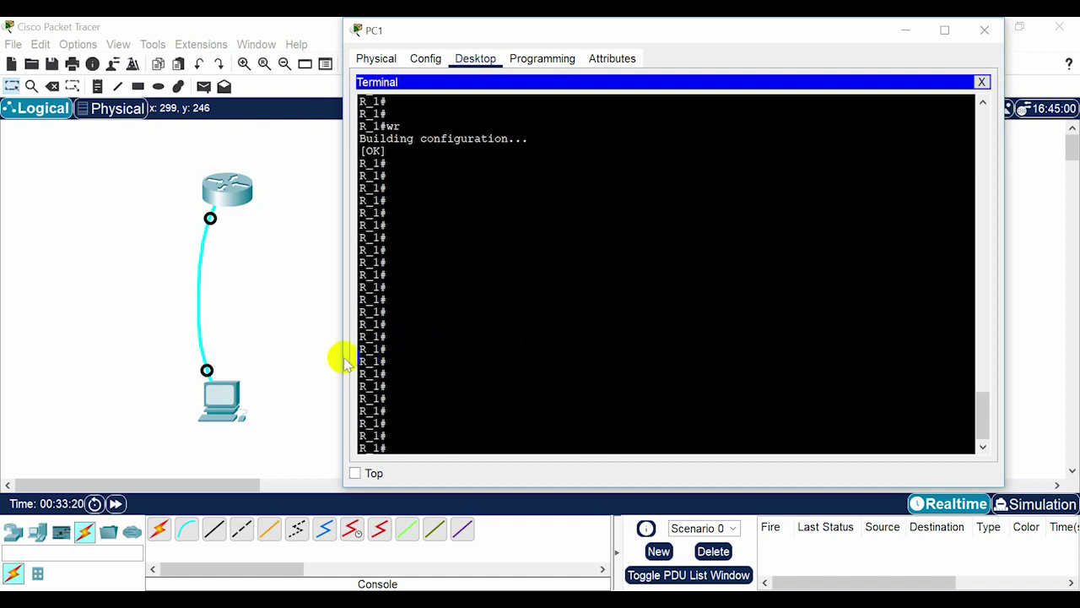
Run show run and review the hostname R_1, enable secret and no ip domain-lookup lines.
{"action": "type", "text": "sh"}
{"action": "key", "text": "Tab"}
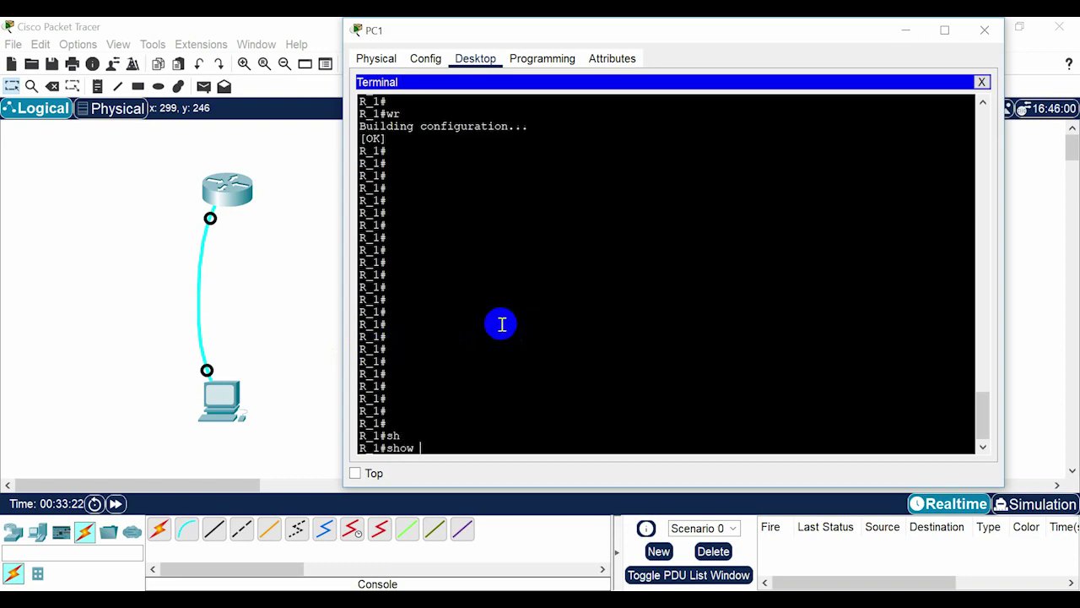
{"action": "type", "text": "run"}
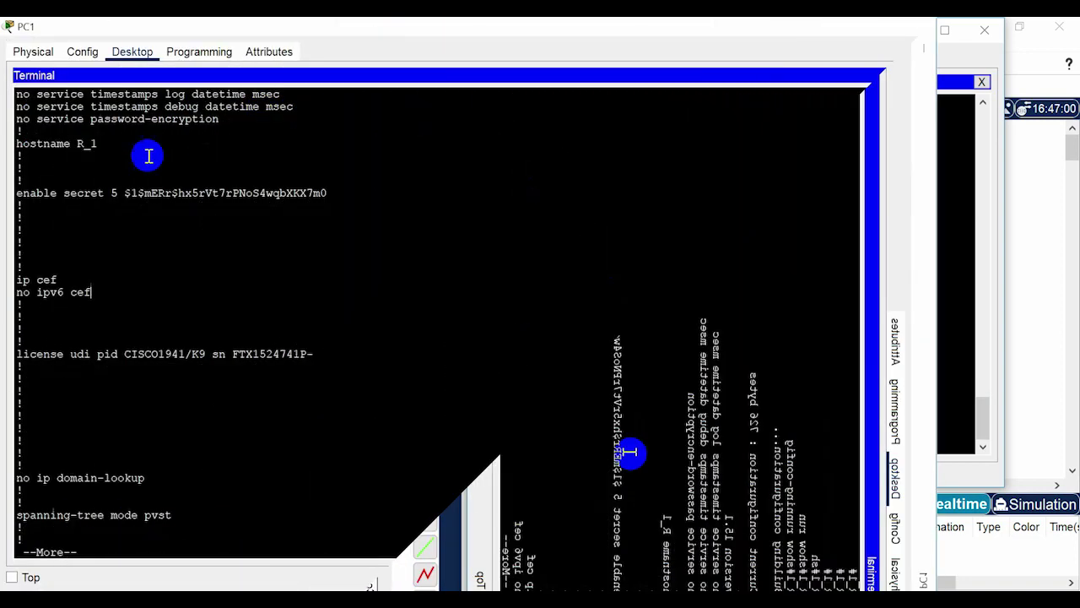
{"action": "left_click_drag", "start_coordinate": [23, 196], "coordinate": [121, 212]}
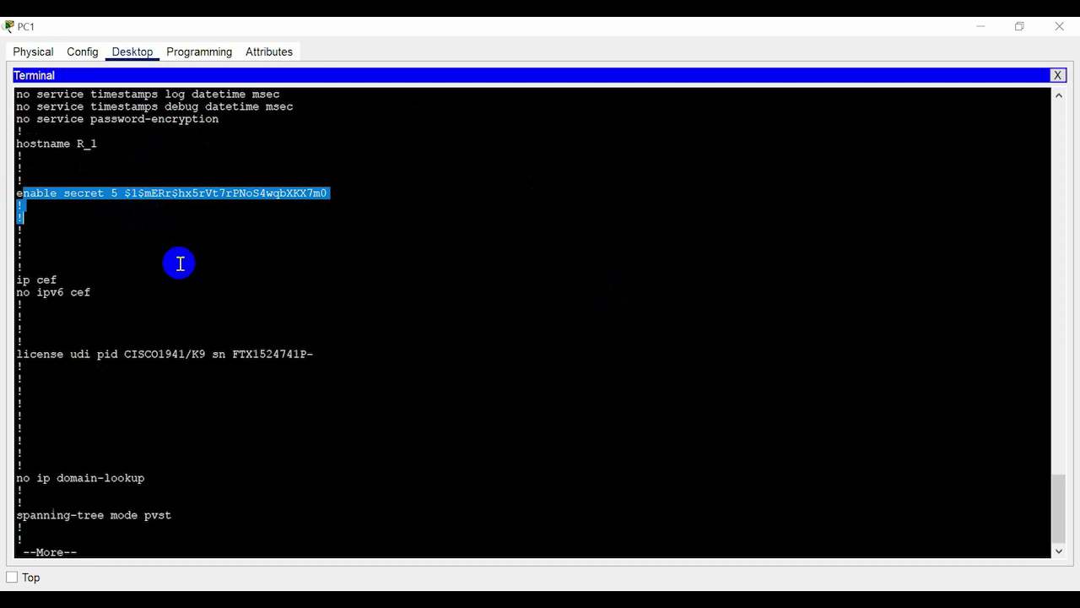
{"action": "left_click_drag", "start_coordinate": [16, 142], "coordinate": [80, 154]}
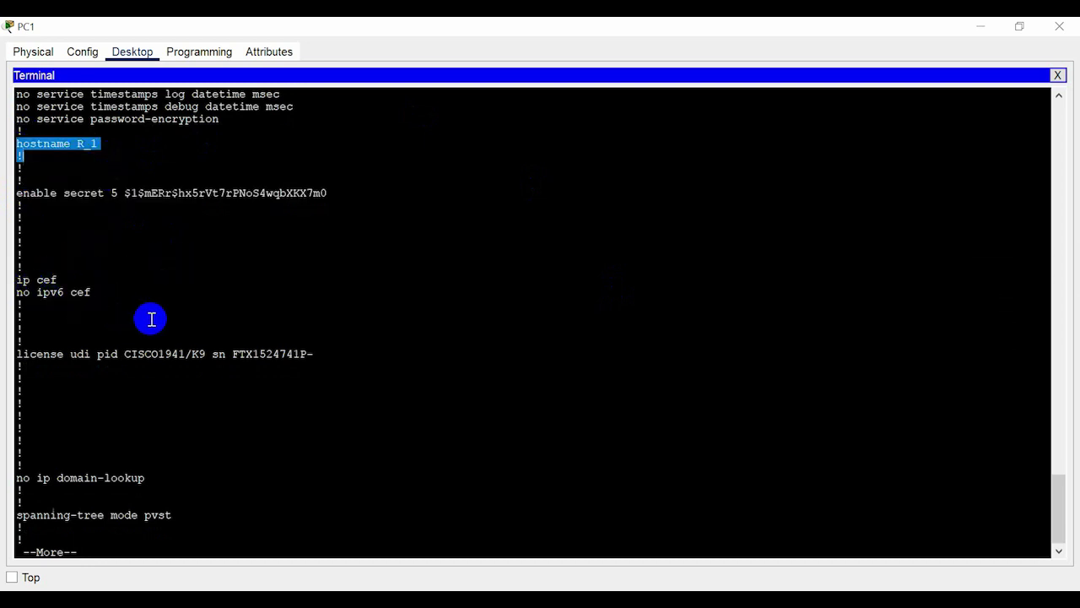
{"action": "key", "text": "Return"}
{"action": "key", "text": "Return"}
{"action": "key", "text": "Return"}
{"action": "key", "text": "Return"}
{"action": "key", "text": "Return"}
{"action": "key", "text": "Return"}
{"action": "key", "text": "Return"}
{"action": "key", "text": "Return"}
{"action": "key", "text": "Return"}
{"action": "key", "text": "Return"}
{"action": "key", "text": "Return"}
{"action": "key", "text": "Return"}
{"action": "key", "text": "Return"}
{"action": "key", "text": "Return"}
{"action": "key", "text": "Return"}
{"action": "key", "text": "Return"}
{"action": "key", "text": "Return"}
{"action": "key", "text": "Return"}
{"action": "key", "text": "Return"}
{"action": "key", "text": "Return"}
{"action": "key", "text": "Return"}
{"action": "key", "text": "Return"}
{"action": "key", "text": "Return"}
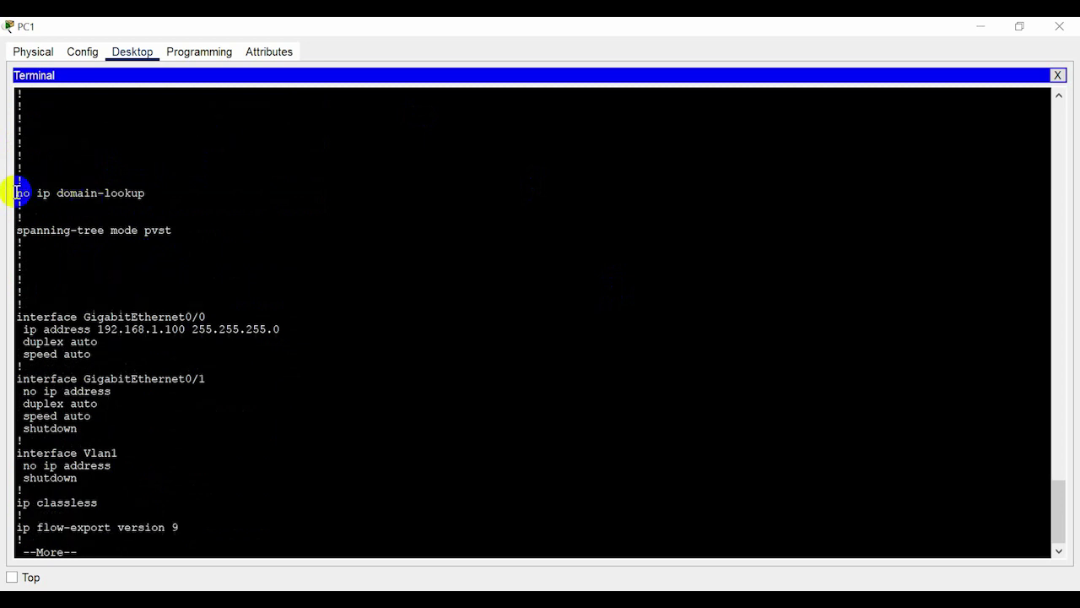
{"action": "left_click_drag", "start_coordinate": [14, 191], "coordinate": [121, 206]}
{"action": "left_click", "coordinate": [245, 230]}
{"action": "key", "text": "Return"}
{"action": "key", "text": "Return"}
{"action": "key", "text": "Return"}
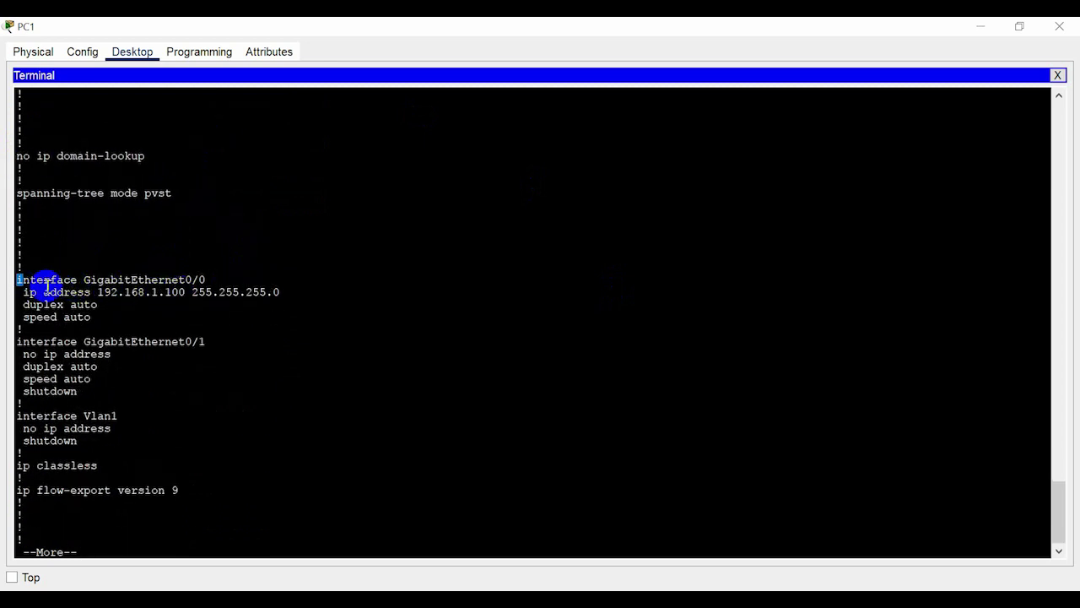
Page through the GigabitEthernet0/0 192.168.1.100 settings and password-protected console and vty lines to the end.
{"action": "left_click_drag", "start_coordinate": [16, 281], "coordinate": [244, 313]}
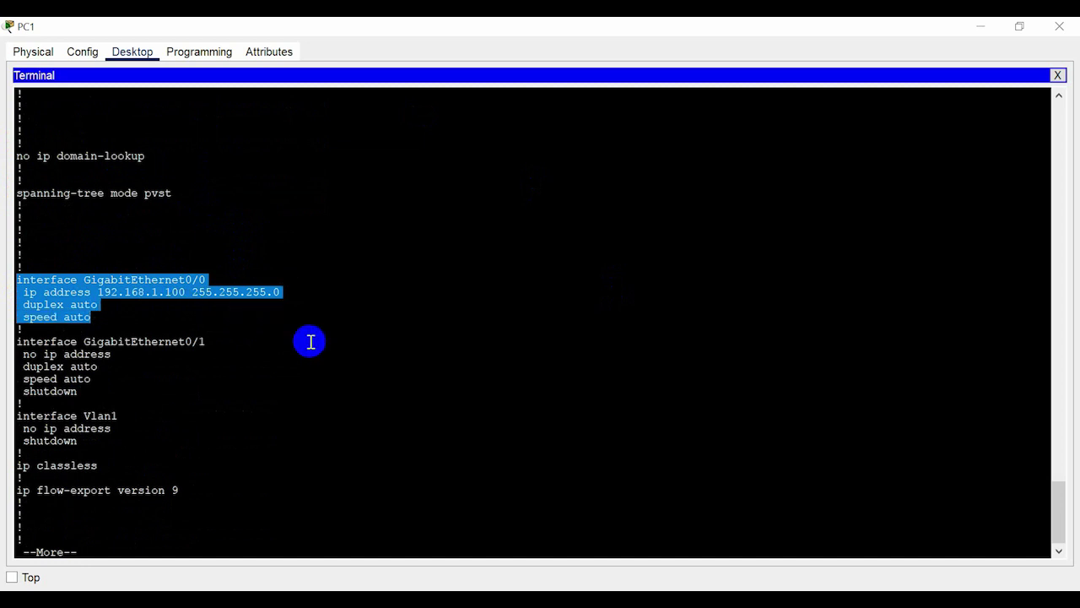
{"action": "left_click", "coordinate": [336, 346]}
{"action": "key", "text": "Return"}
{"action": "key", "text": "Return"}
{"action": "key", "text": "Return"}
{"action": "key", "text": "Return"}
{"action": "key", "text": "Return"}
{"action": "key", "text": "Return"}
{"action": "key", "text": "Return"}
{"action": "key", "text": "Return"}
{"action": "key", "text": "Return"}
{"action": "key", "text": "Return"}
{"action": "key", "text": "Return"}
{"action": "key", "text": "Return"}
{"action": "key", "text": "Return"}
{"action": "key", "text": "Return"}
{"action": "key", "text": "Return"}
{"action": "key", "text": "Return"}
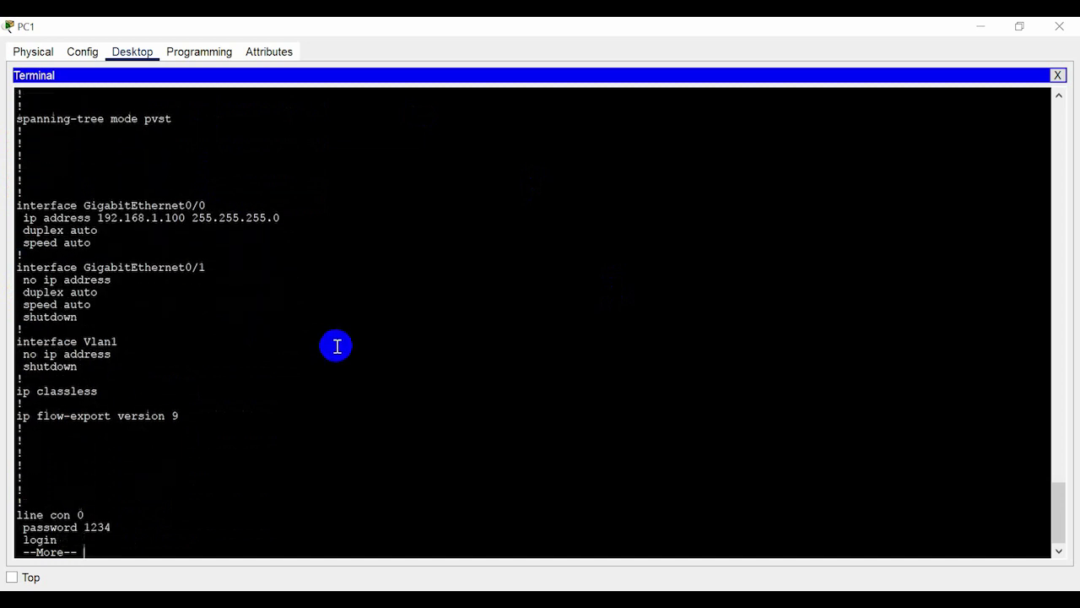
{"action": "left_click_drag", "start_coordinate": [23, 391], "coordinate": [118, 414]}
{"action": "left_click", "coordinate": [163, 427]}
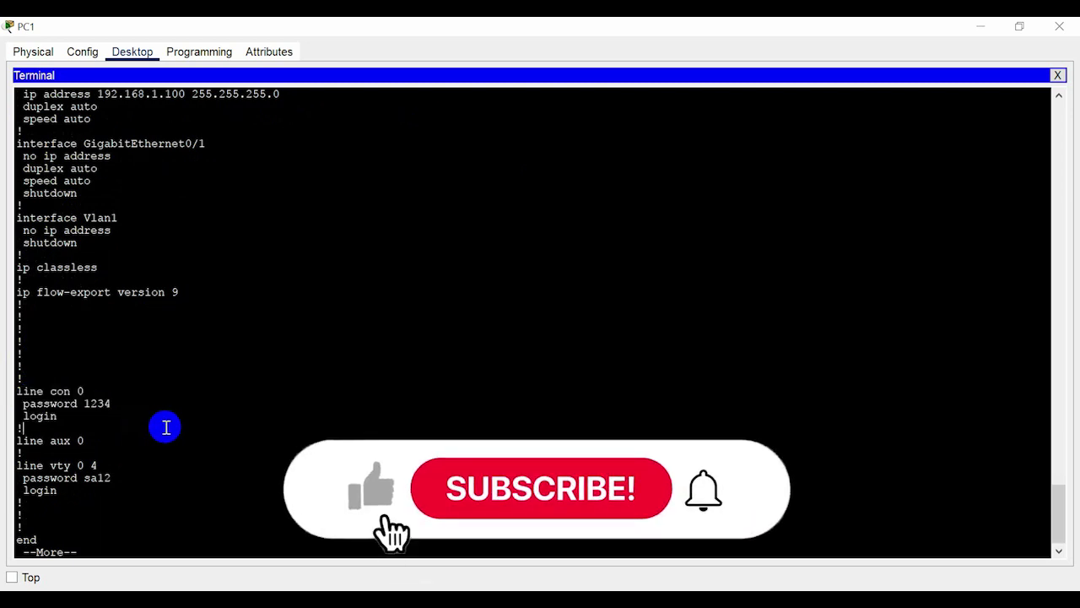
{"action": "key", "text": "Return"}
{"action": "key", "text": "Return"}
{"action": "key", "text": "Return"}
{"action": "key", "text": "Return"}
{"action": "key", "text": "Return"}
{"action": "left_click_drag", "start_coordinate": [18, 404], "coordinate": [102, 427]}
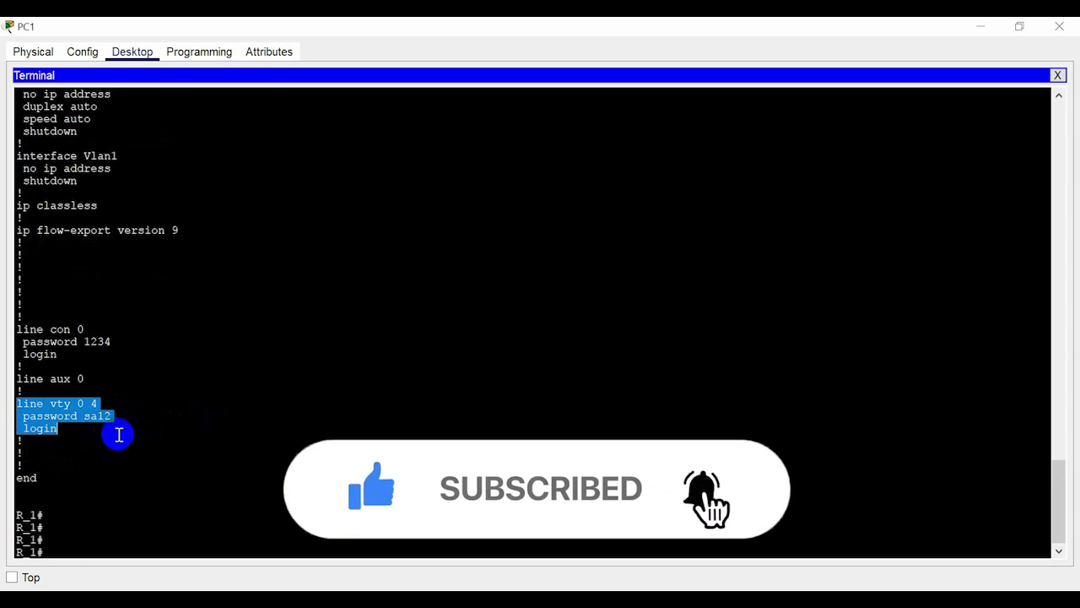
{"action": "key", "text": "Return"}
{"action": "key", "text": "Return"}
{"action": "key", "text": "Return"}
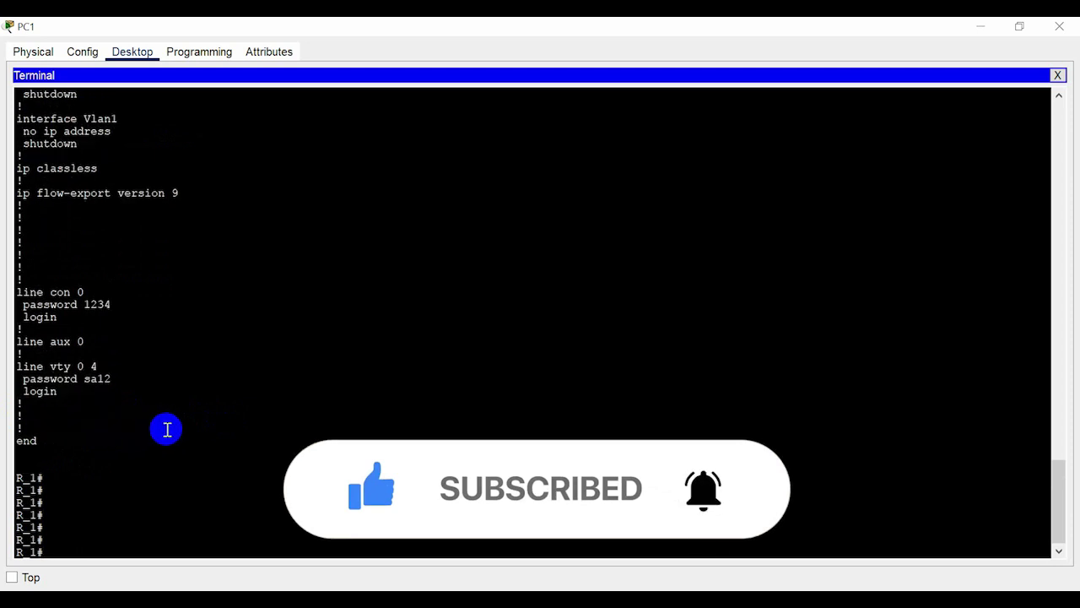